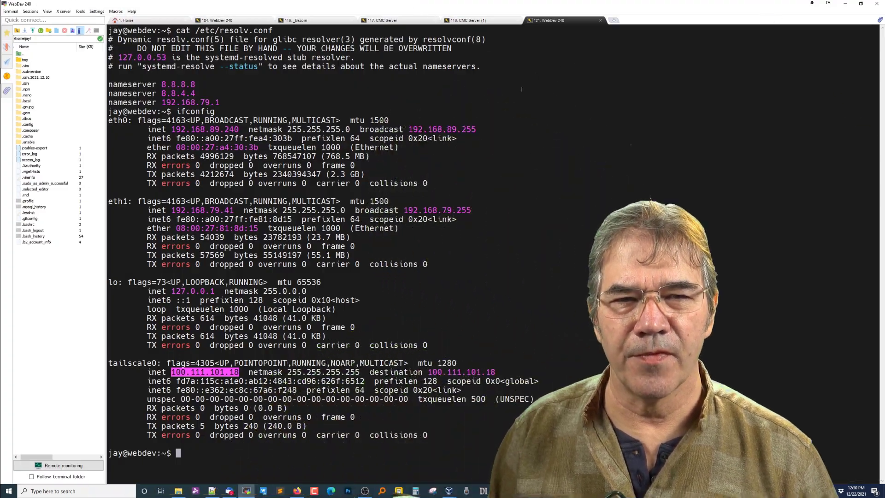
- Clear the terminal, run ifconfig, and highlight eth0 192.168.89.240 and eth1 192.168.79.41
left_click(521, 88)
type("clear")
key("Return")
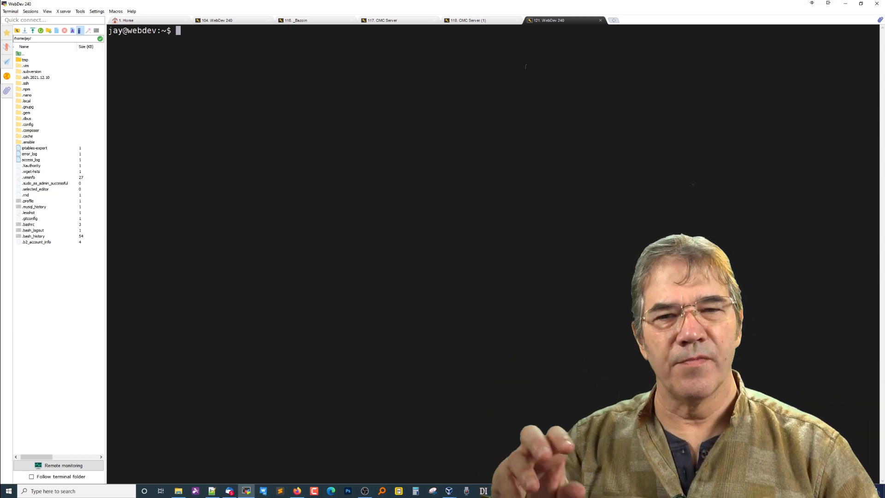
type("ifconfig")
key("Return")
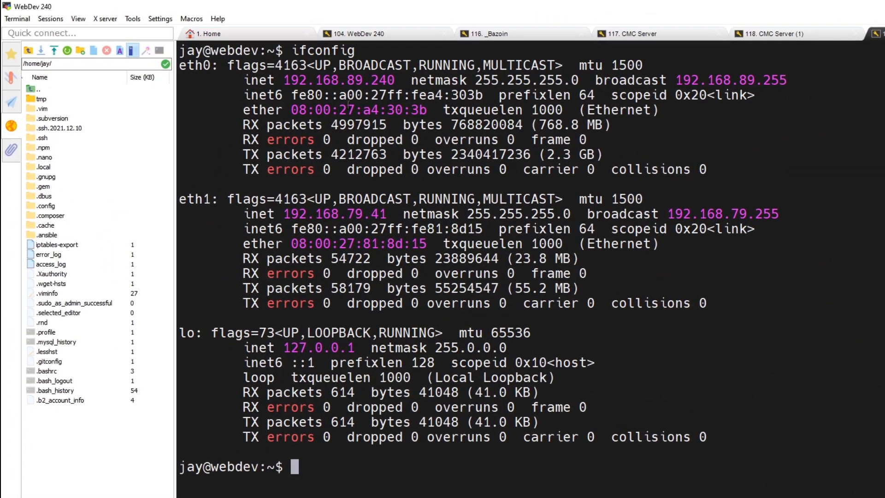
left_click_drag(284, 80, 409, 80)
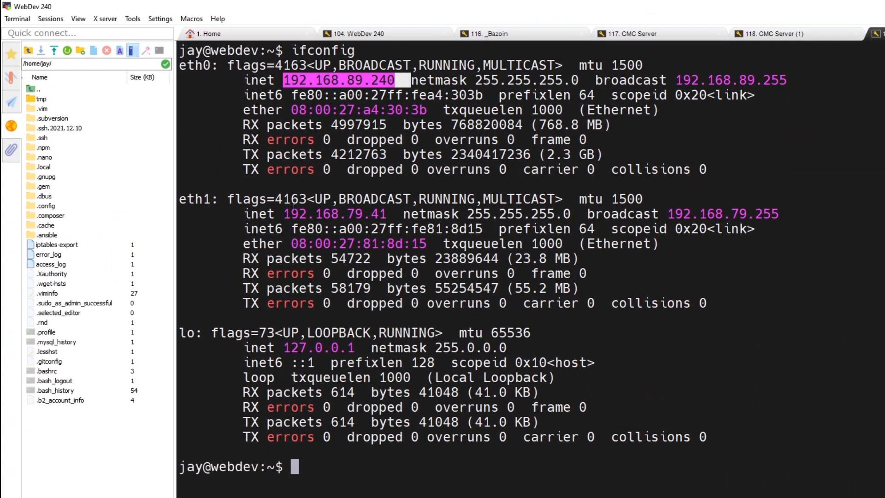
left_click_drag(289, 213, 385, 214)
left_click(336, 295)
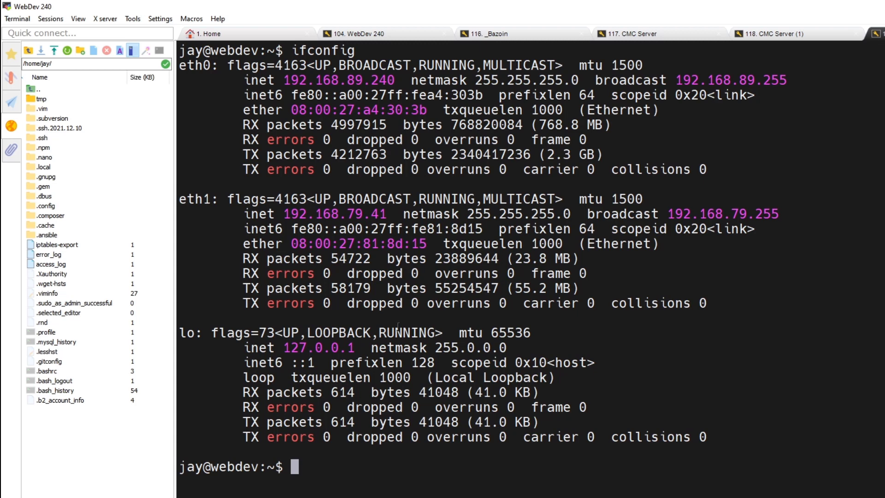
- Run sudo apt-get install tailscale to install Tailscale 1.18.2 on the server
type("sudo ")
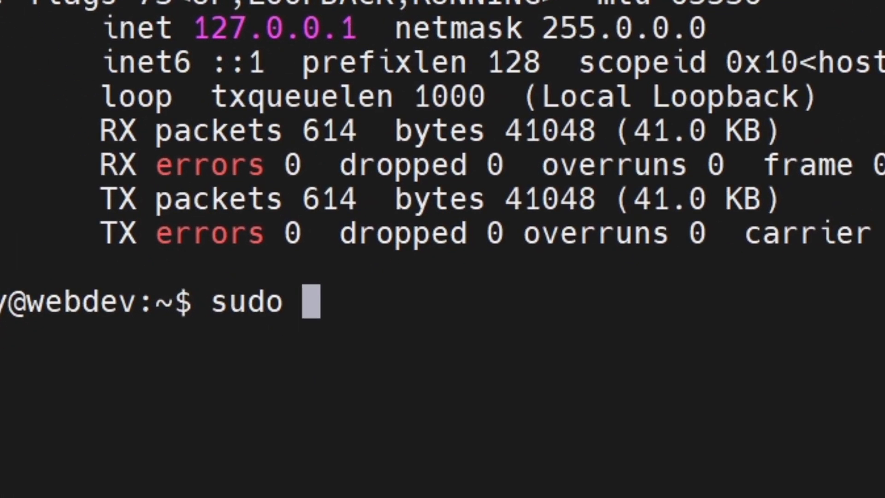
type("apt-get ins")
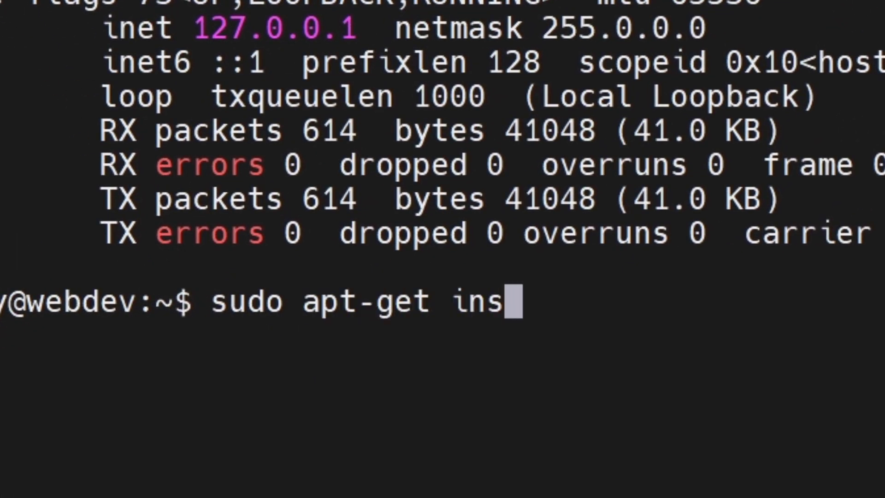
type("tall tailscale")
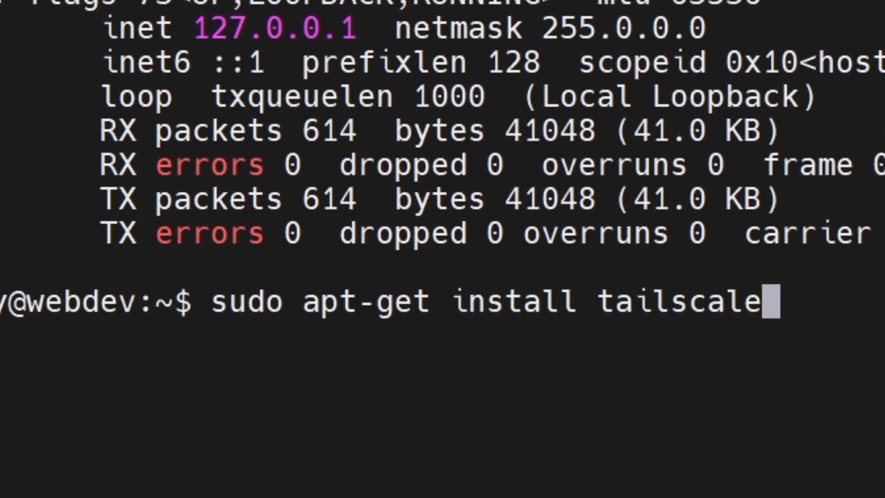
key("Return")
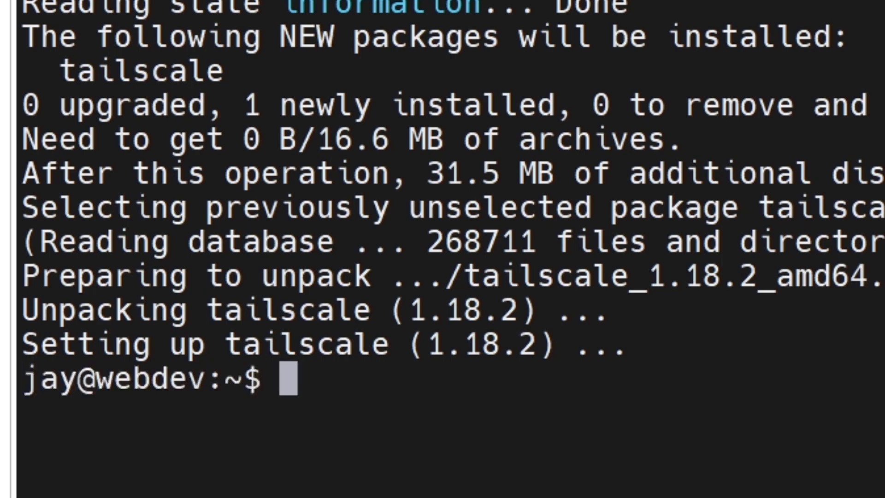
- Run sudo tailscale up --hostname=JaysWebDev, removing the spaces around '=', and copy the login URL
type("sudo tailscale up --hostname = JaysWebDev")
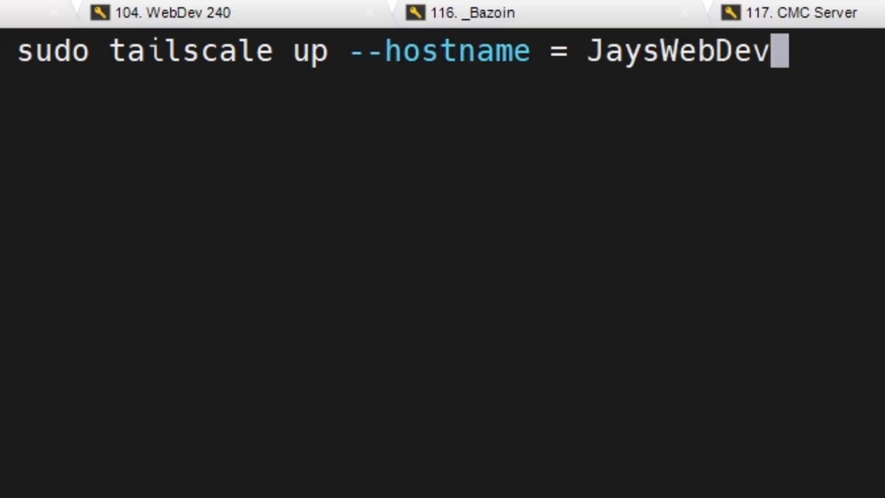
key("Left")
key("Left")
key("Left")
key("Left")
key("Left")
key("Left")
key("Left")
key("Left")
key("Left")
key("Left")
key("Left")
key("Left")
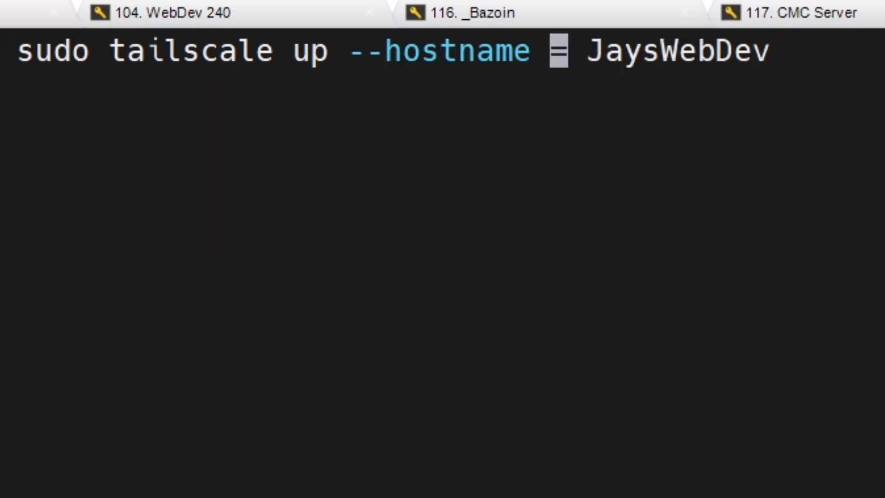
key("BackSpace")
key("Right")
key("Delete")
key("End")
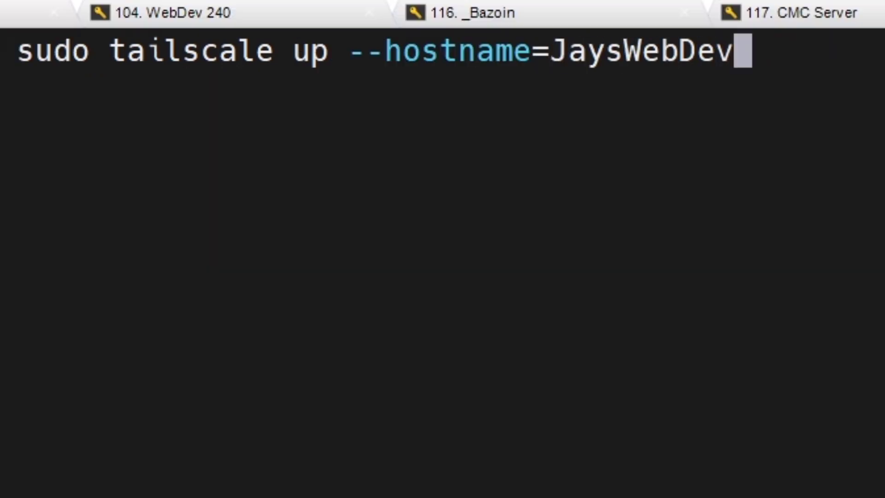
key("Return")
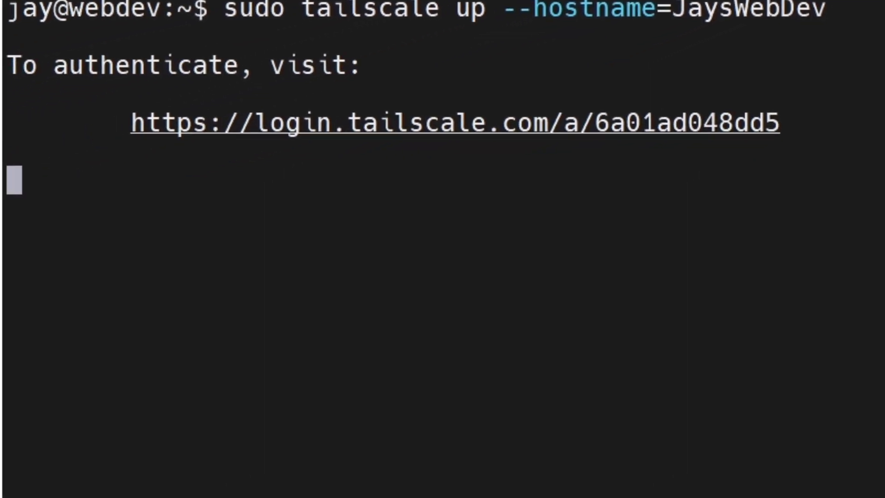
left_click_drag(777, 120, 116, 123)
key("ctrl+c")
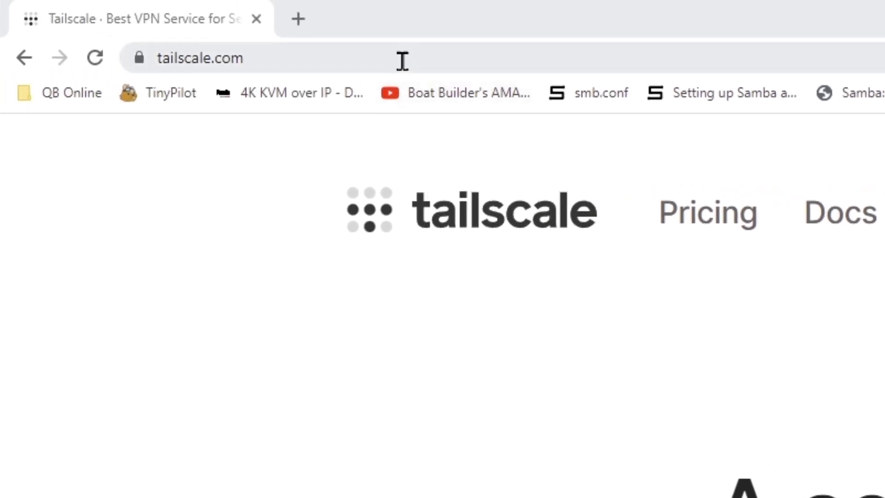
- Load the copied authentication link in Chrome and sign in with the Google account
left_click(401, 57)
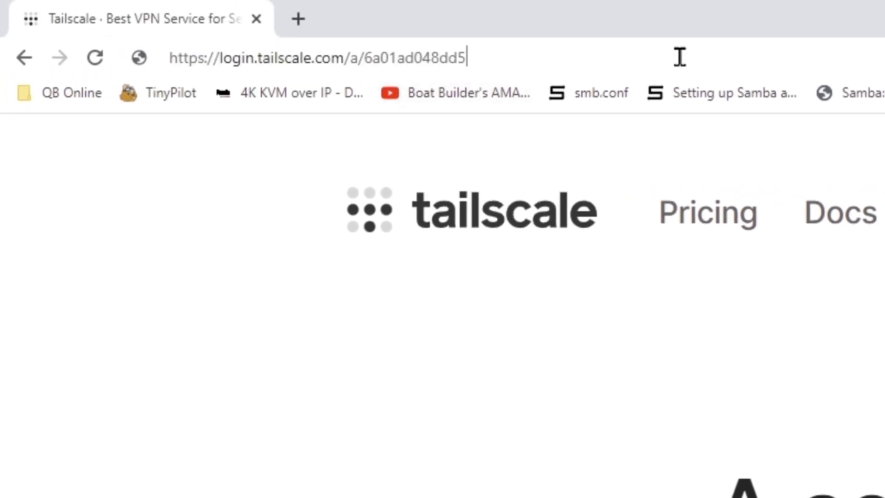
key("ctrl+v")
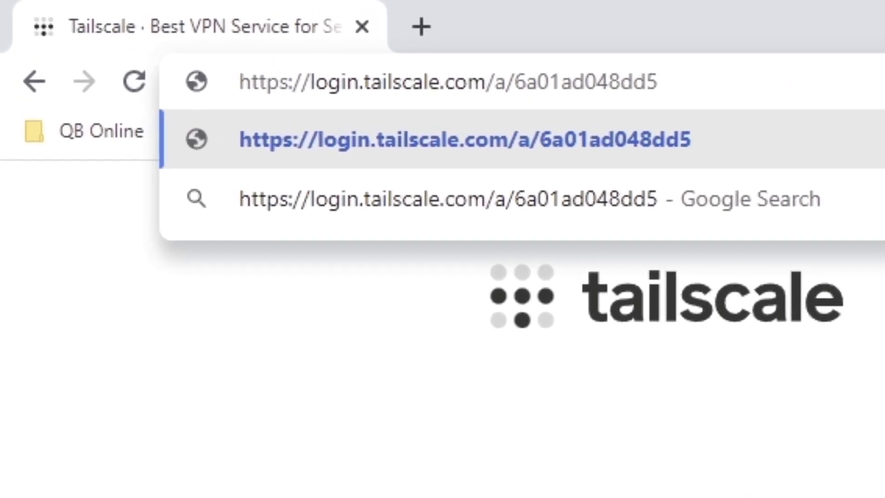
key("Return")
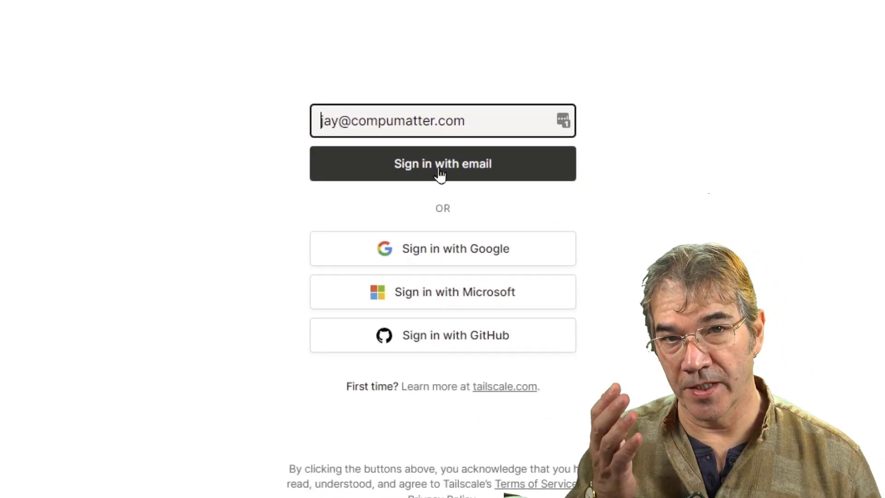
left_click(441, 170)
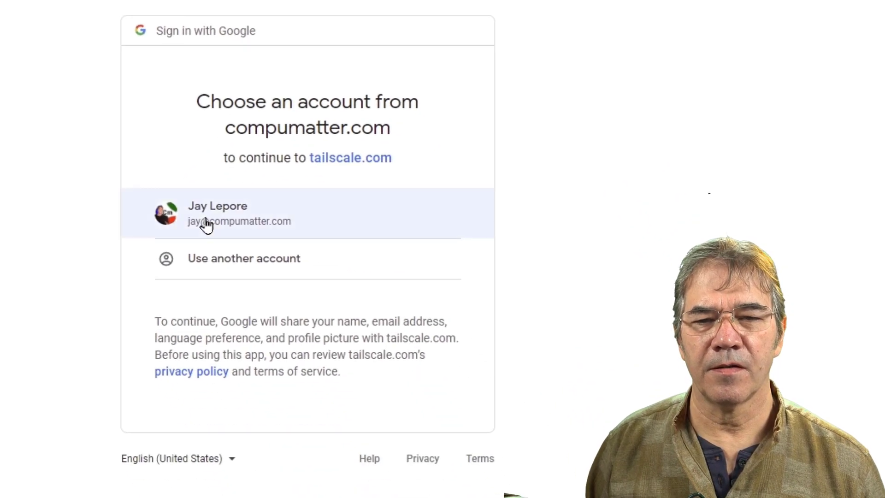
left_click(208, 220)
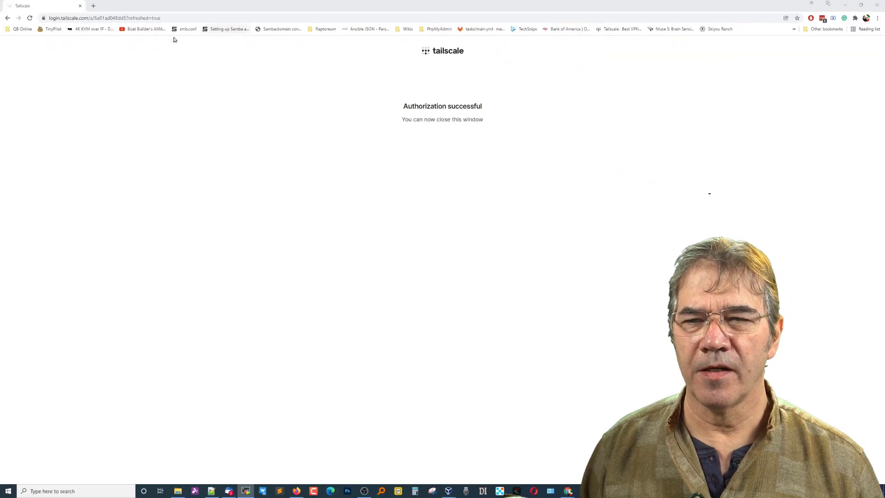
- Log in to tailscale.com's Machines page to confirm jayswebdev is connected at 100.111.101.18, terminal moved left
left_click(195, 22)
type("ta")
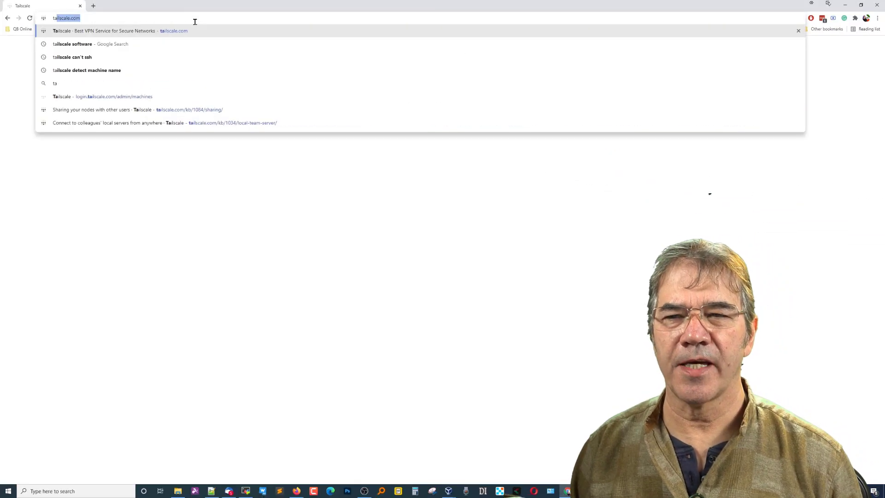
key("Return")
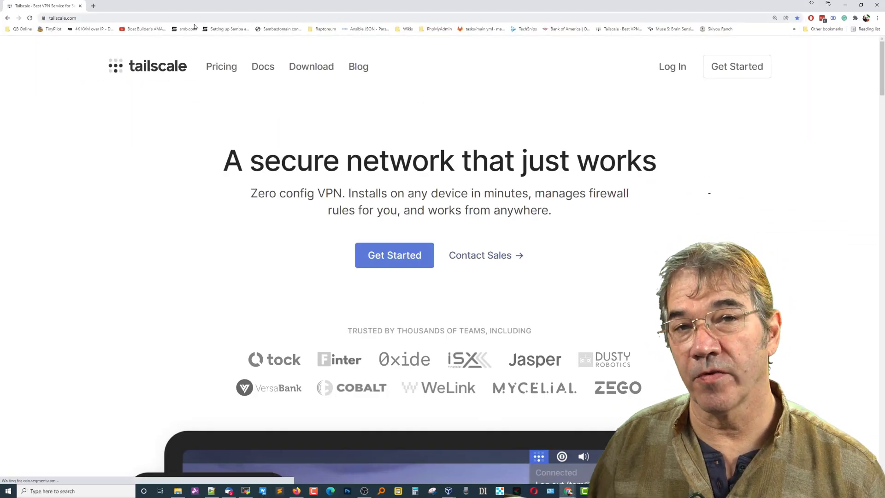
left_click(675, 72)
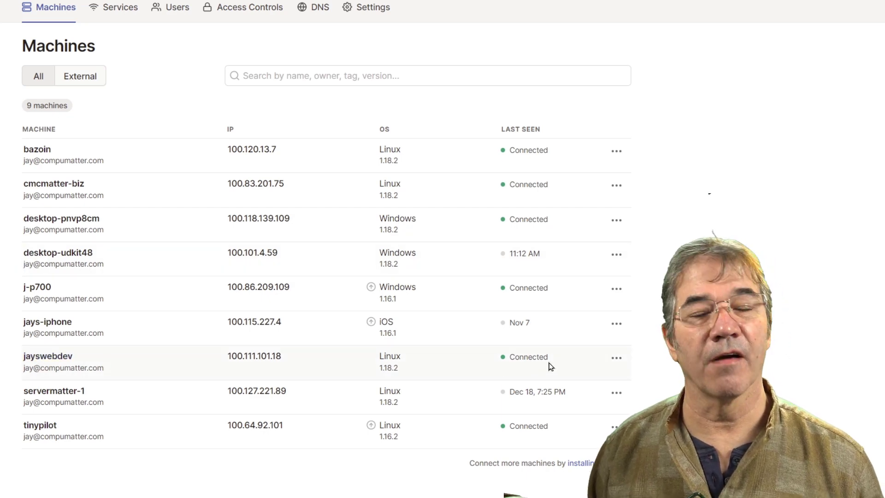
mouse_move(527, 365)
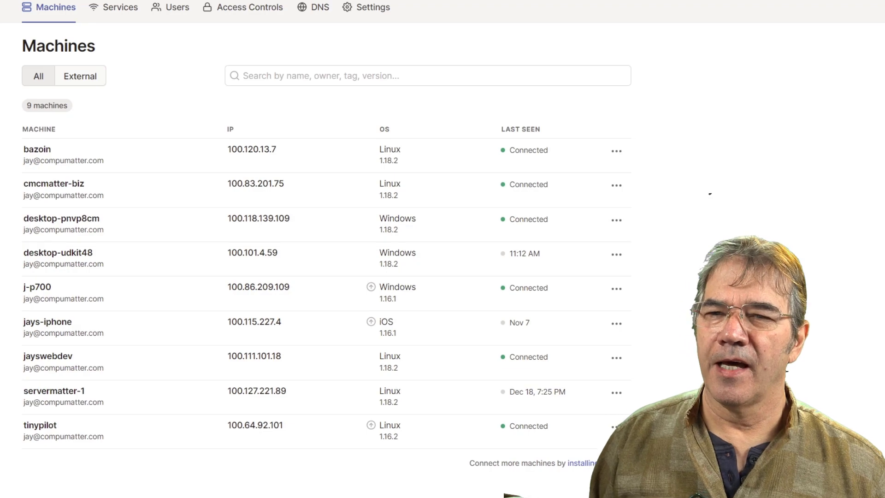
key("alt+Tab")
left_click_drag(262, 43, 11, 3)
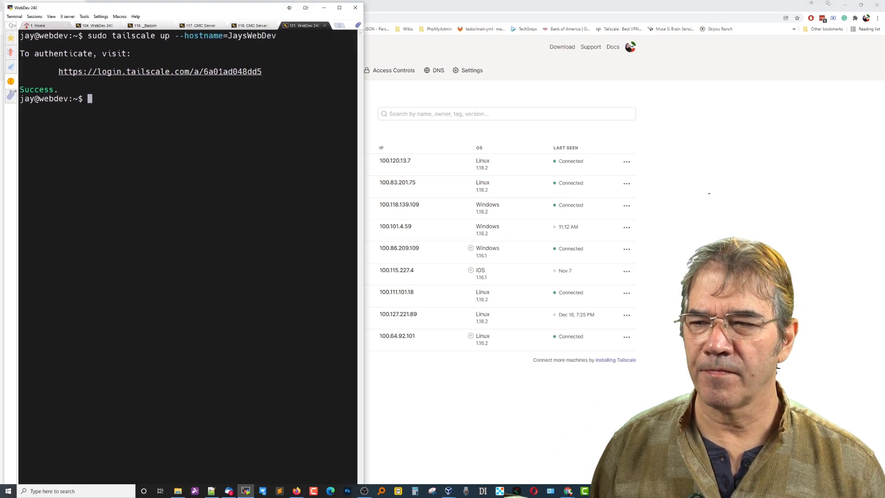
- Enlarge the Windows 10 VM window and launch PuTTY by searching 'put' in the Start menu
left_click(709, 193)
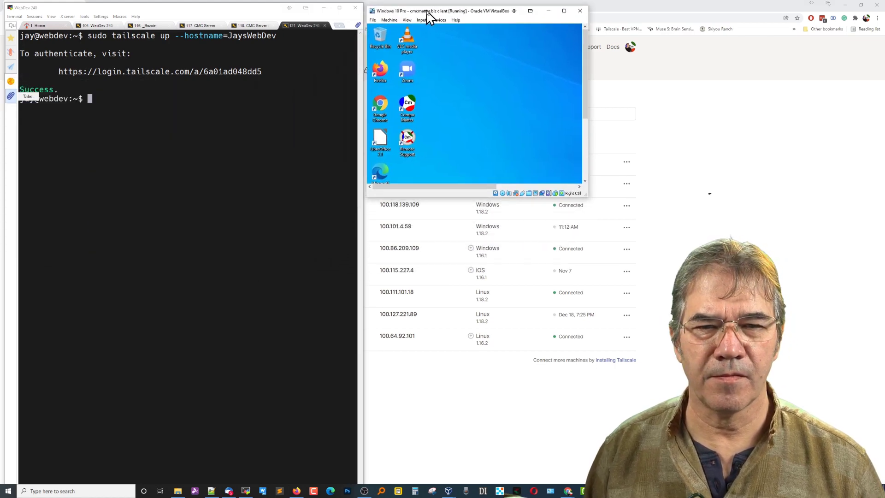
left_click_drag(585, 194, 764, 315)
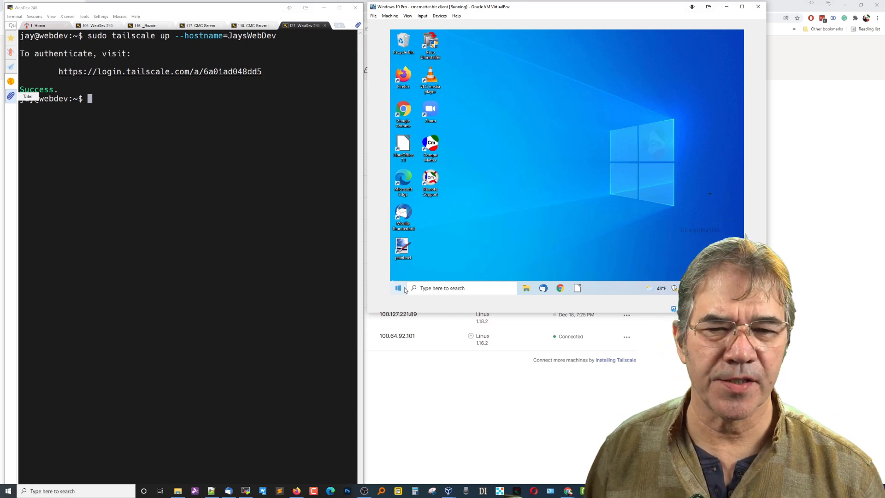
left_click(399, 290)
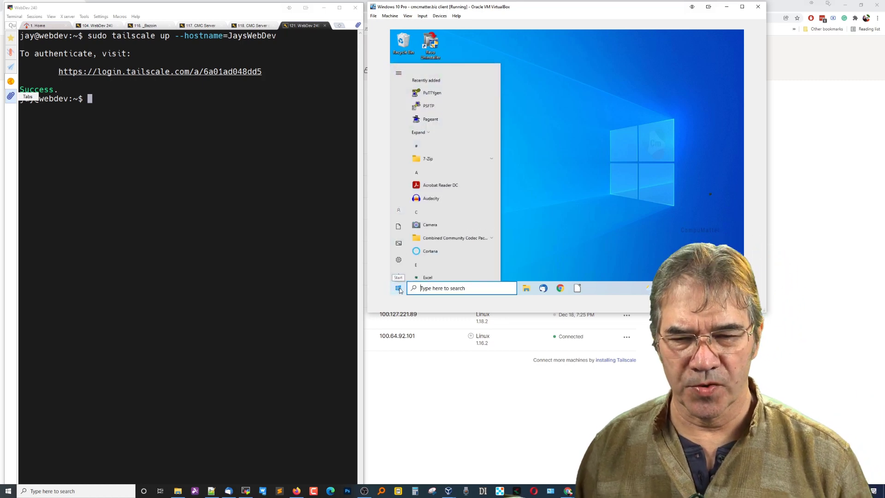
type("putt")
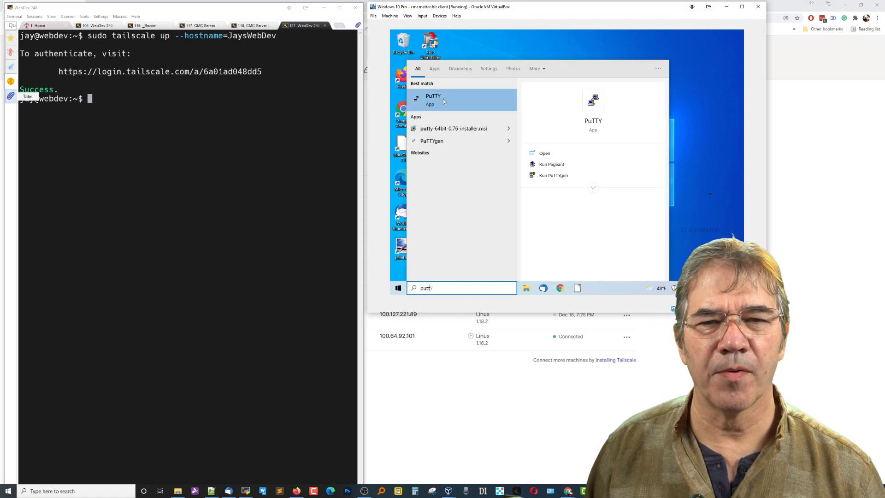
left_click(443, 98)
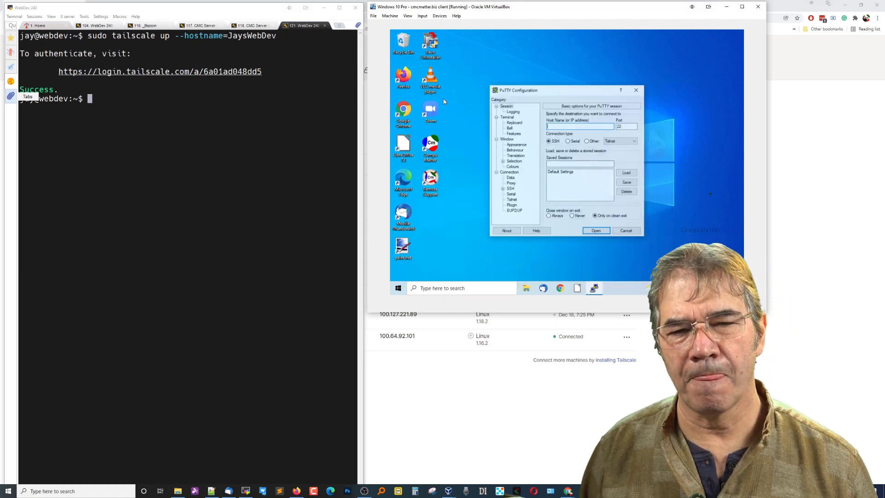
left_click_drag(555, 92, 546, 79)
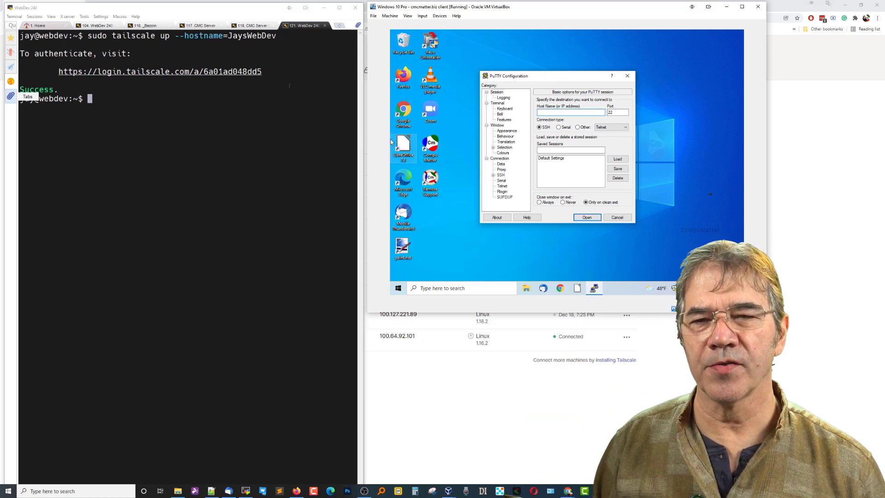
- Run ifconfig on the dev server and copy the tailscale0 address 100.111.101.18
left_click(256, 105)
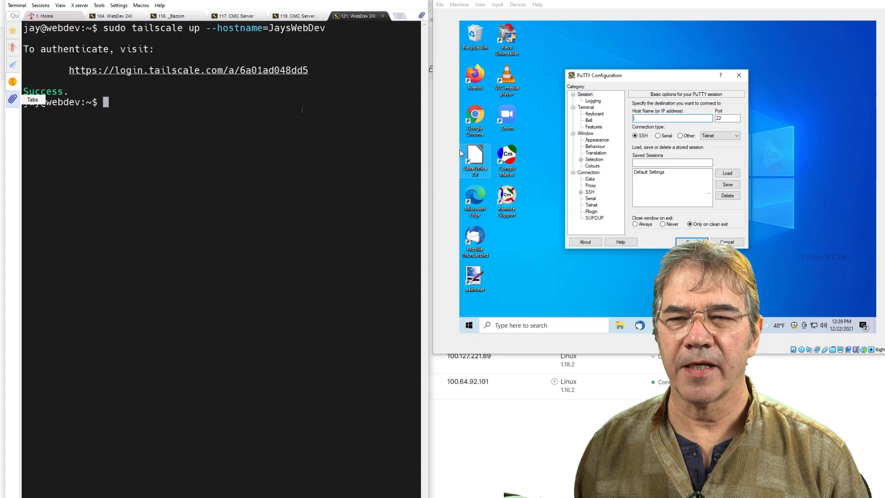
type("ifcaonf")
key("BackSpace")
key("BackSpace")
key("BackSpace")
key("BackSpace")
type("onfig")
key("Return")
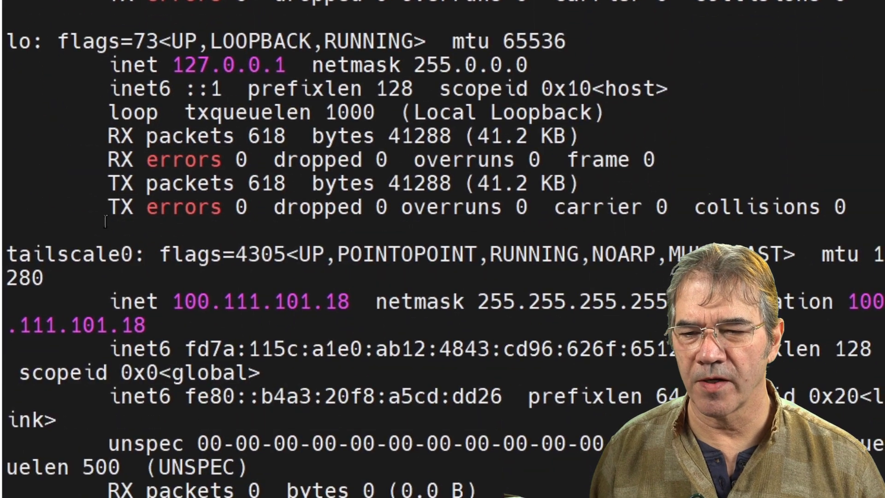
left_click_drag(14, 254, 223, 252)
left_click_drag(174, 302, 350, 302)
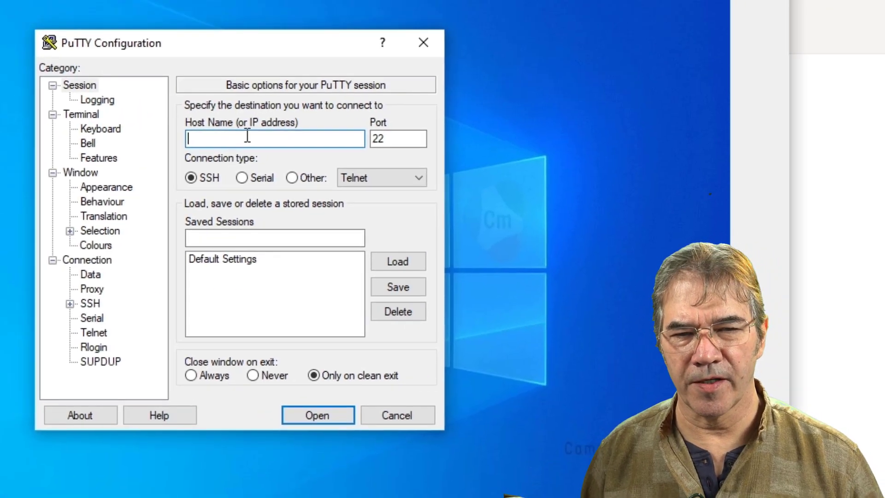
- Save a PuTTY session named JaysWebDev for host 100.111.101.18, then change its port to 925
type("100.111.101.18")
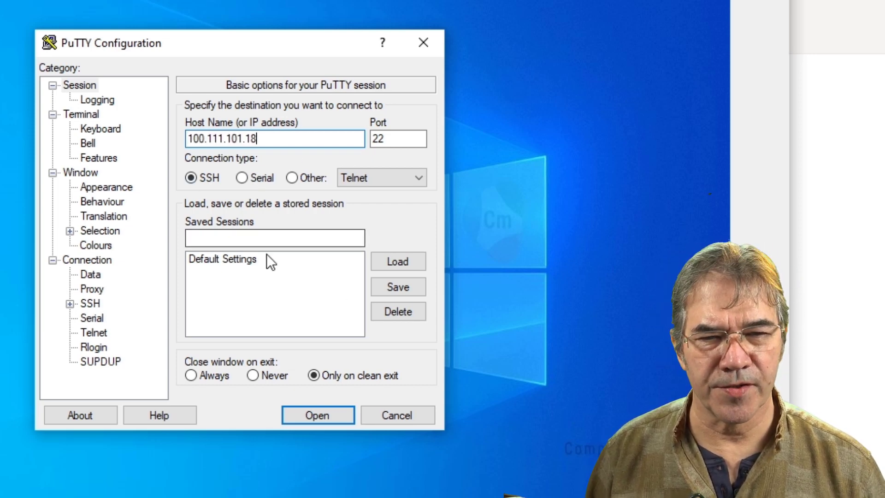
left_click(283, 236)
type("Jays")
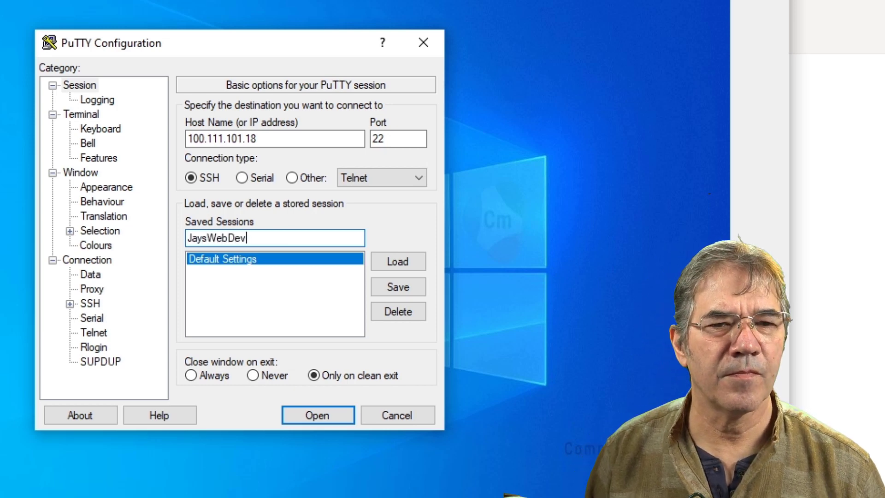
type("WebDev")
left_click(406, 293)
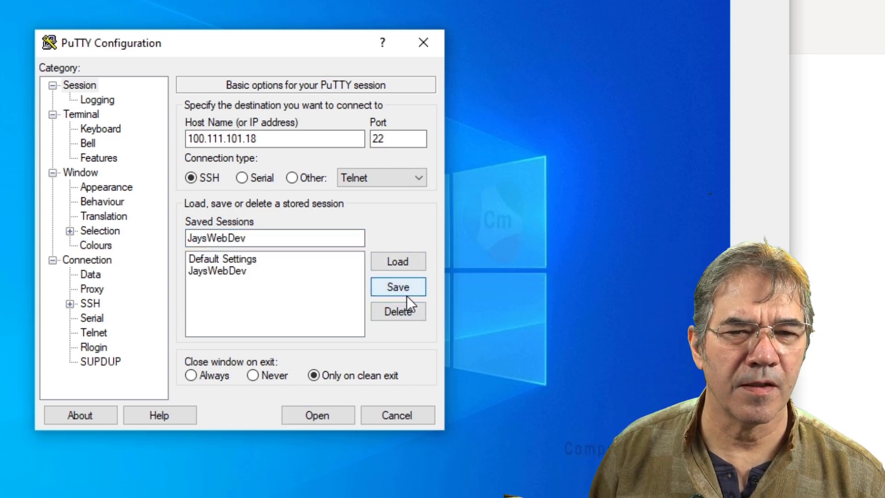
left_click(230, 273)
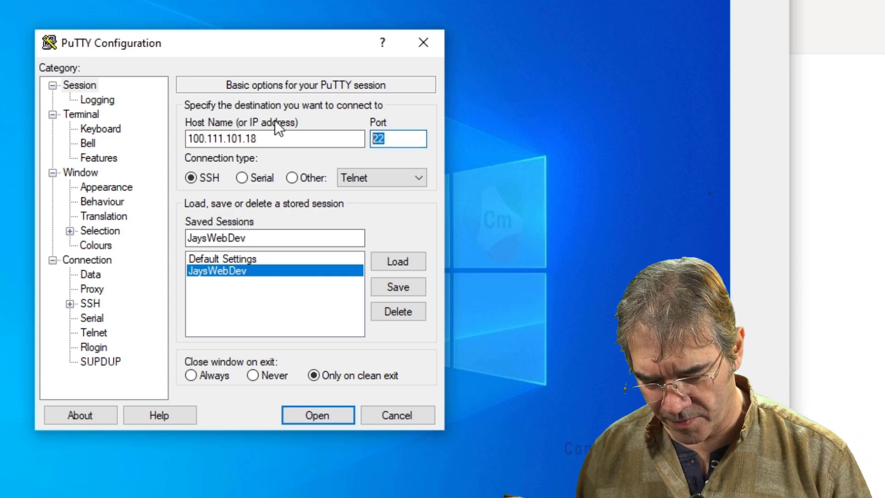
type("925")
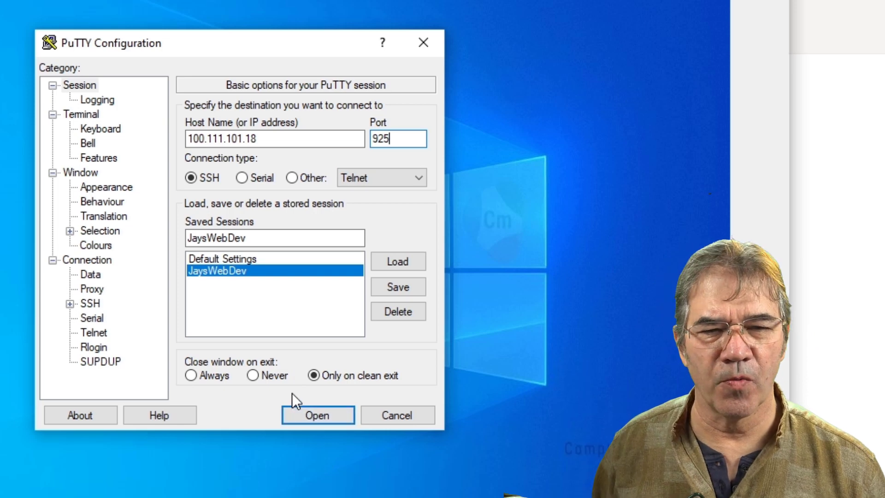
- Open the PuTTY connection to 100.111.101.18, then close that session window
left_click(317, 415)
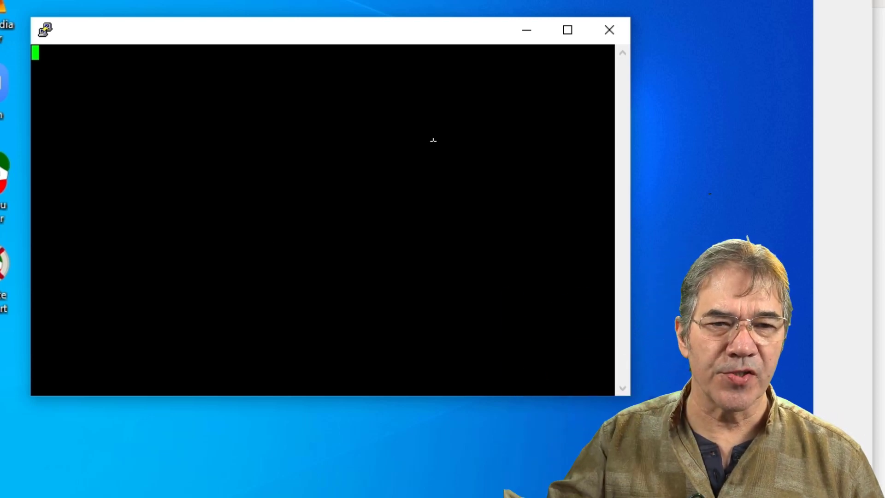
left_click(618, 30)
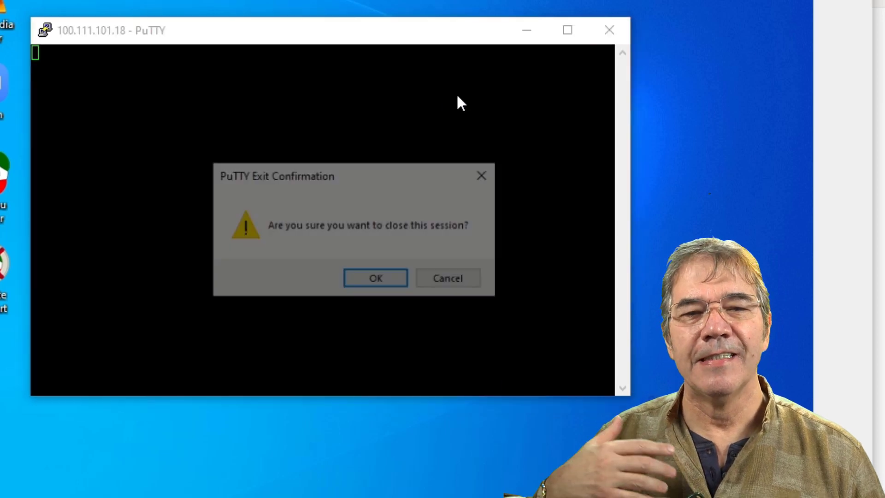
- Confirm closing PuTTY, then download the Tailscale Windows installer after a Chrome search for 'tailscale download'
left_click(346, 281)
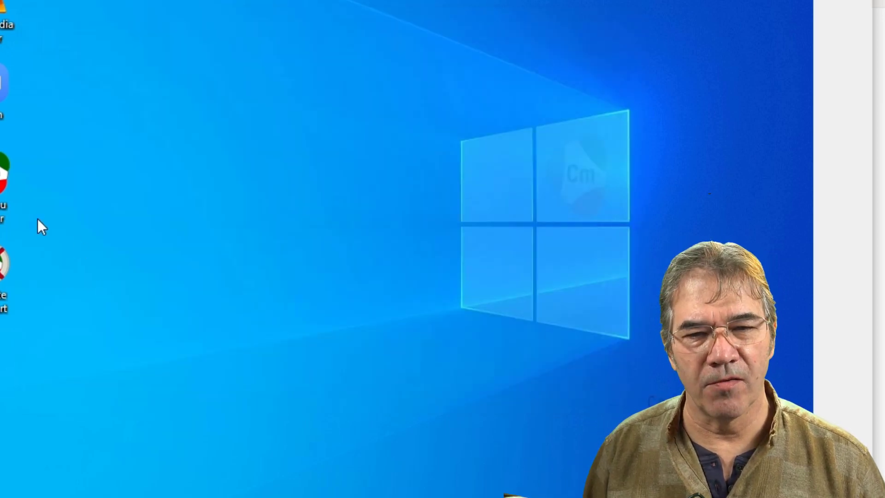
double_click(55, 129)
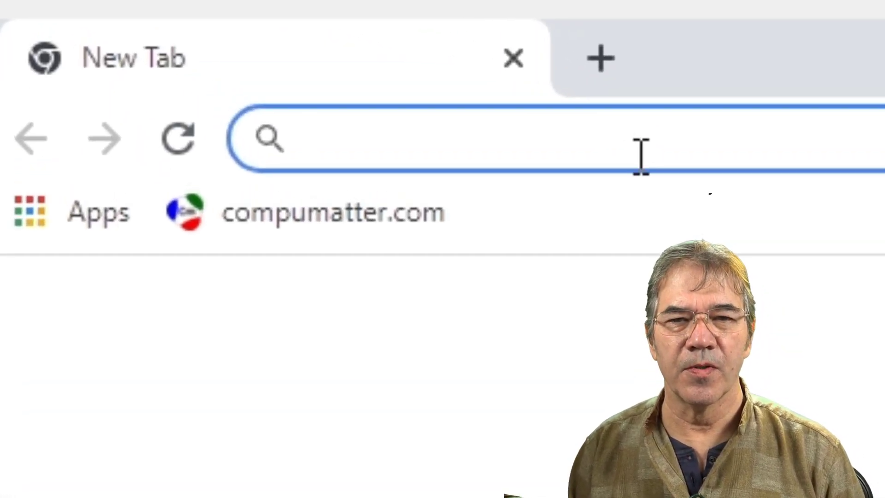
type("tail")
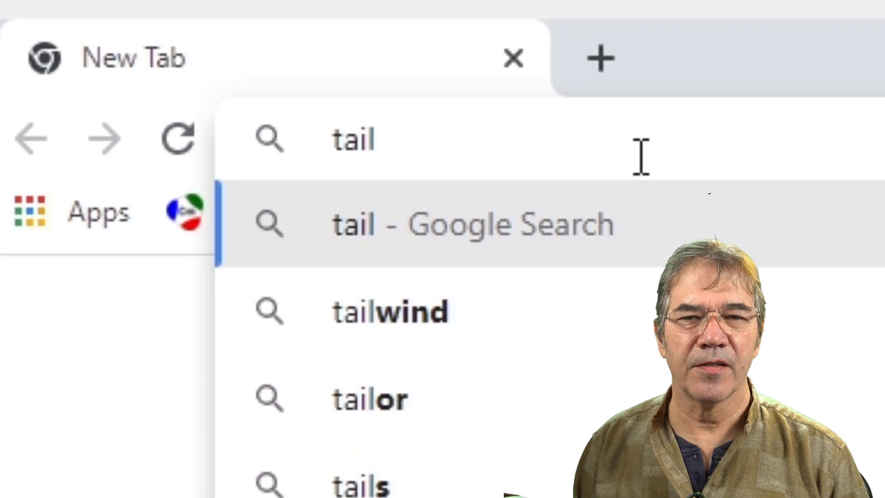
type("scale downlo")
key("Return")
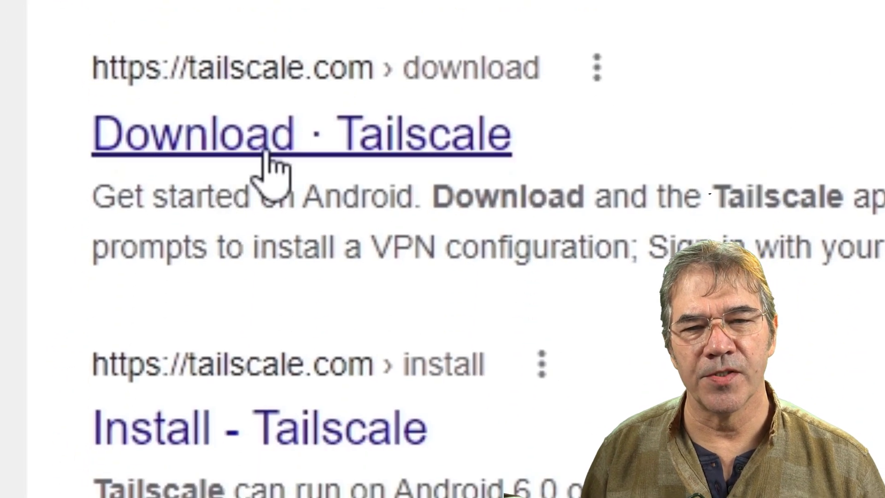
left_click(267, 152)
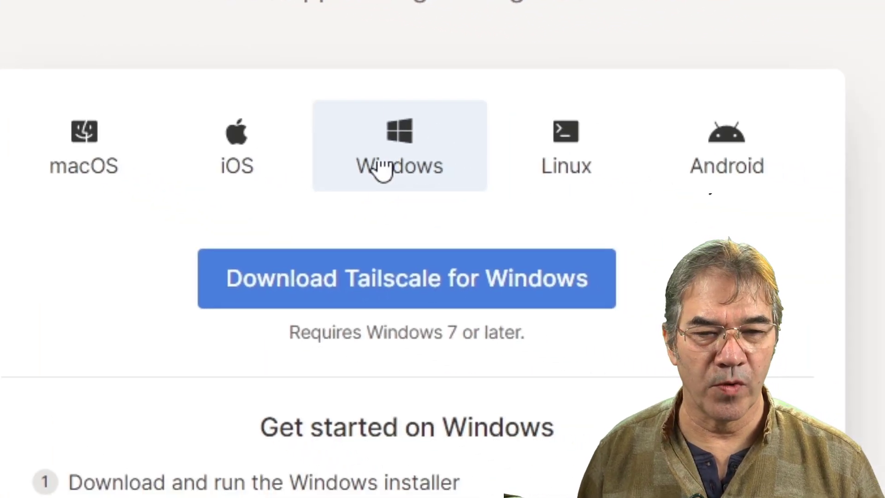
left_click(411, 302)
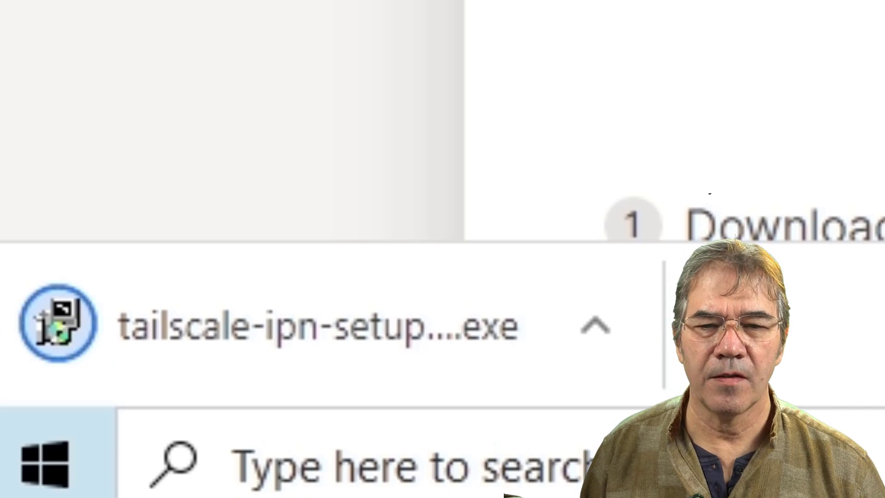
- Run the downloaded Tailscale 1.18.2 installer, approve the UAC prompt, and install to the default folder
left_click(121, 314)
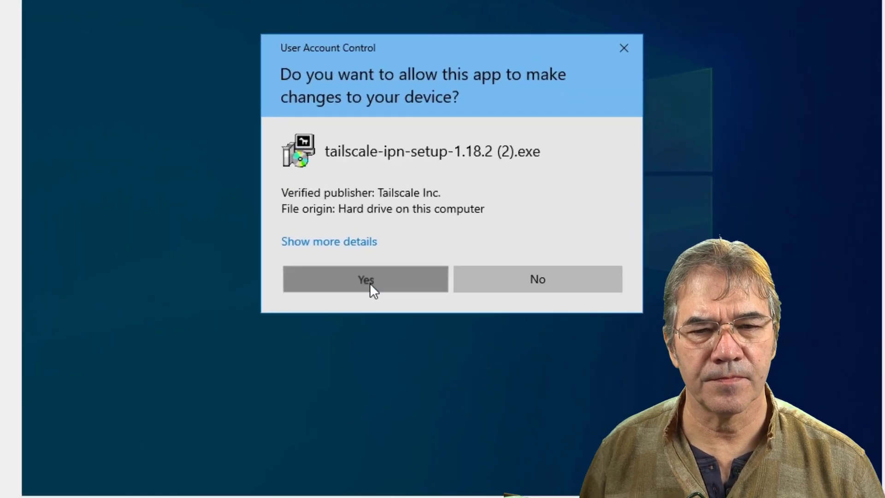
left_click(468, 234)
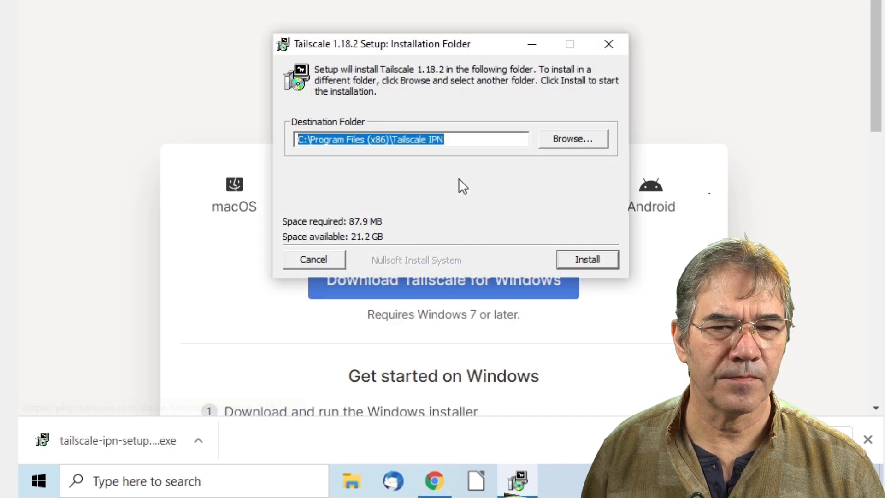
left_click(587, 259)
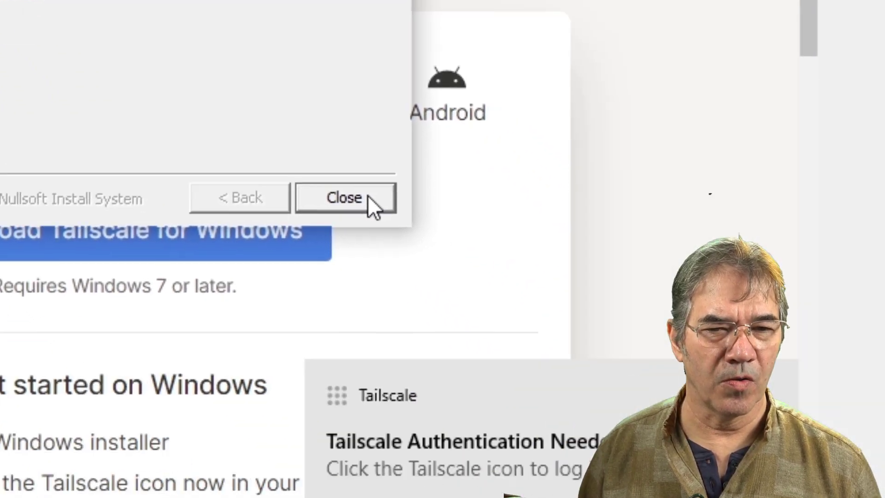
- Dismiss the finished setup and authentication notice, then enter the login e-mail in Chrome
left_click(544, 385)
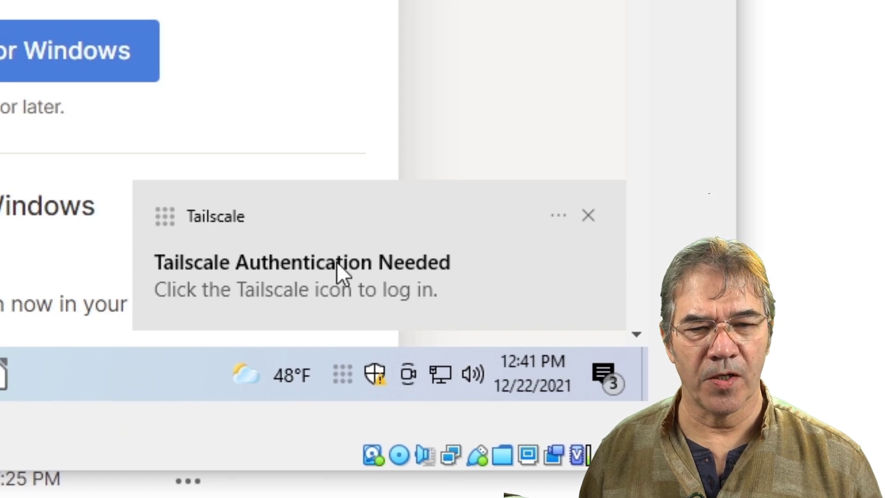
left_click(592, 212)
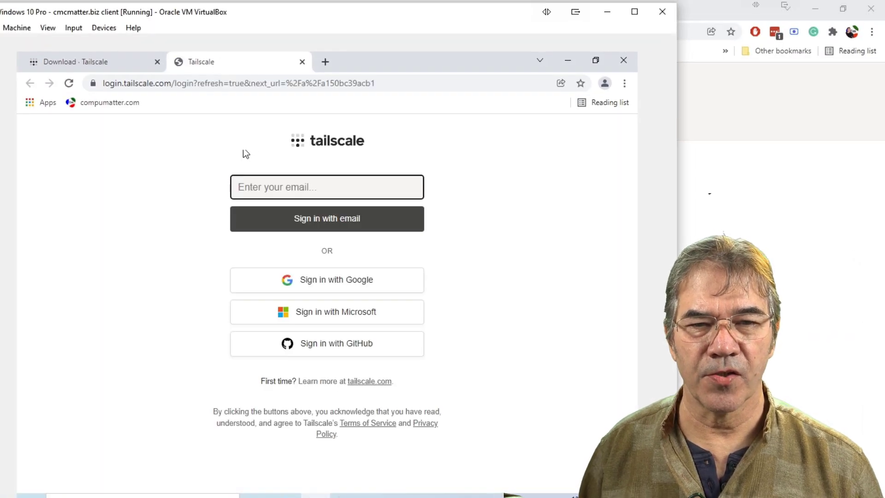
left_click(282, 186)
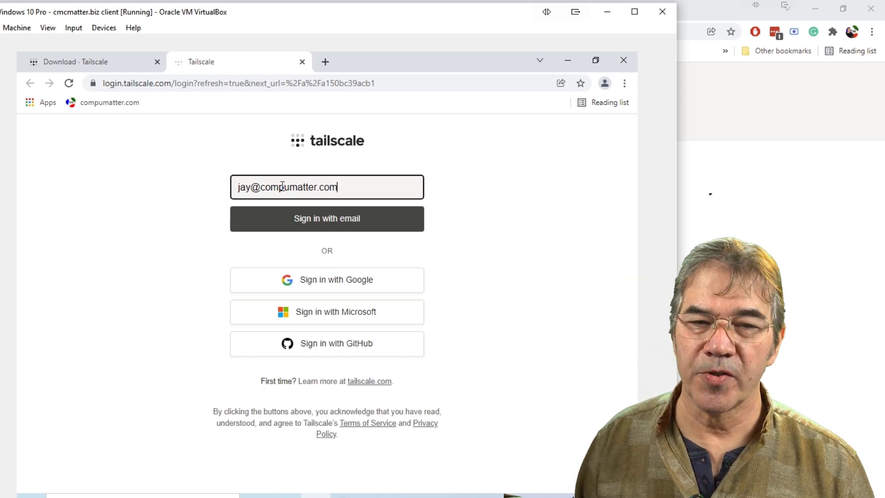
left_click(315, 217)
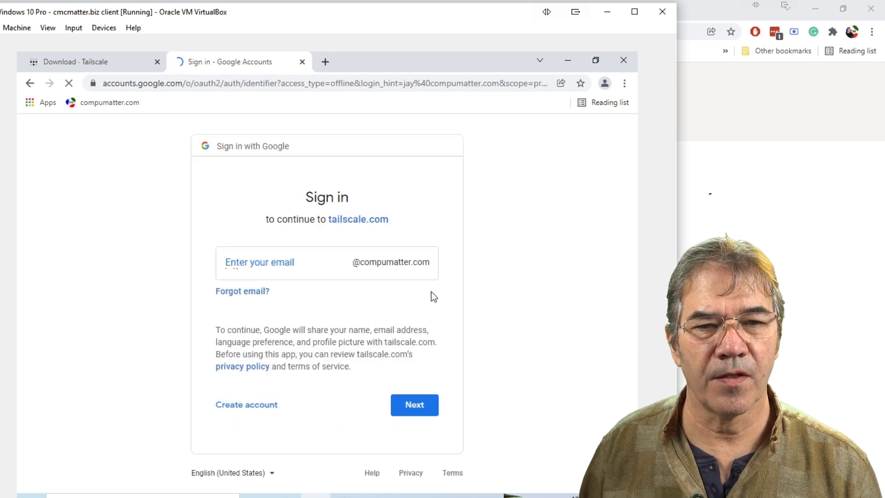
- Choose the Google account, submit its password, and close Chrome once Tailscale is authorized
left_click(414, 406)
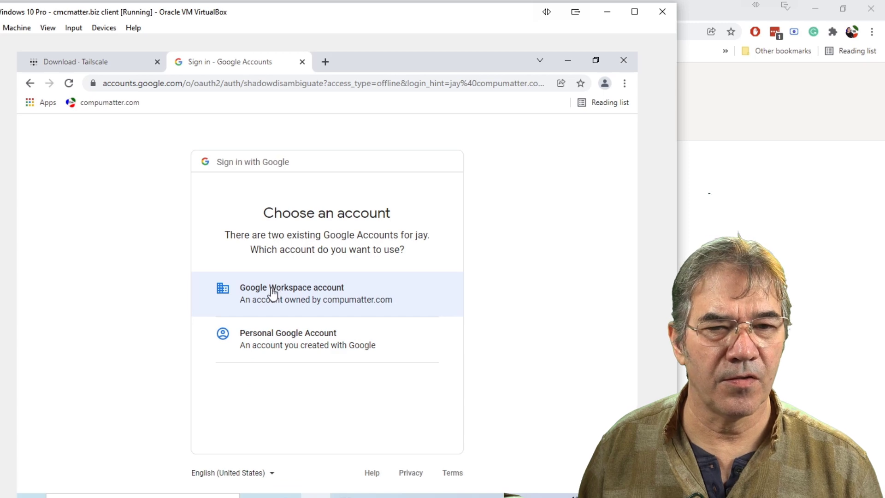
left_click(271, 290)
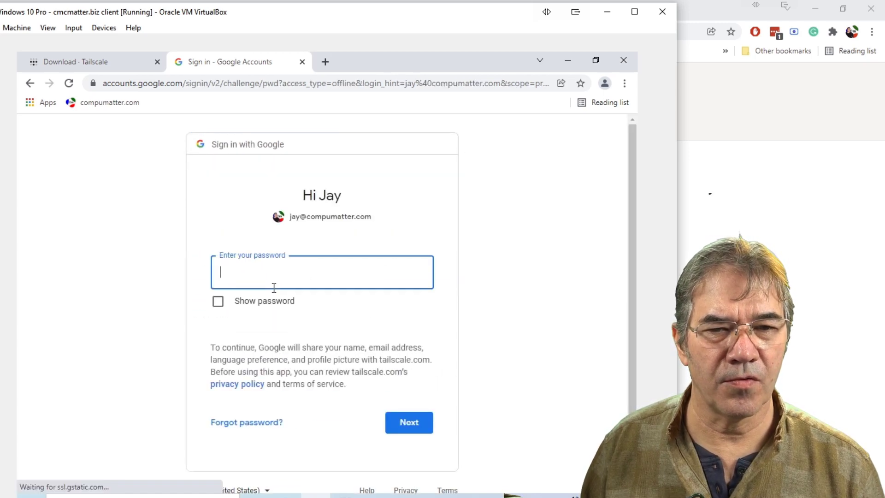
type("•••••")
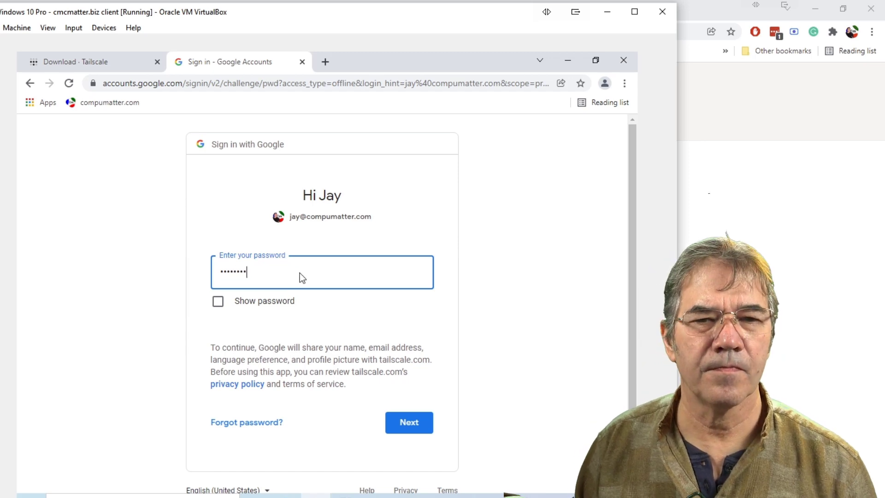
type("•••")
key("Return")
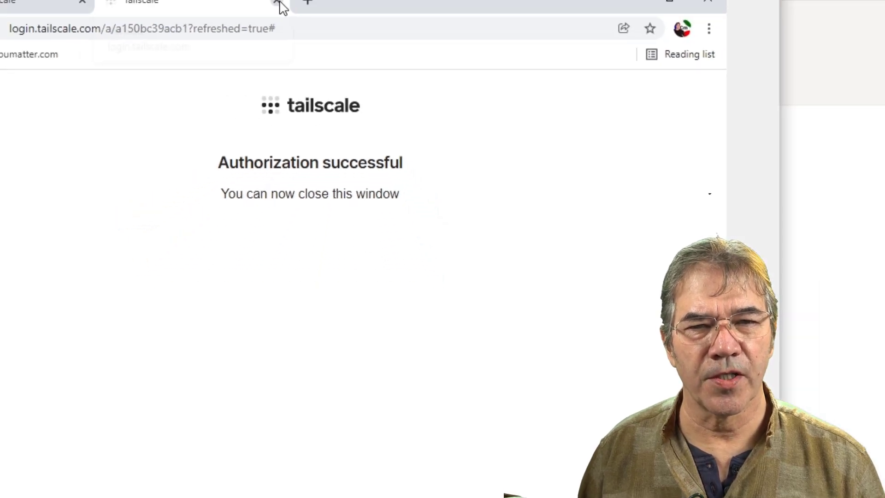
left_click(277, 3)
left_click(147, 24)
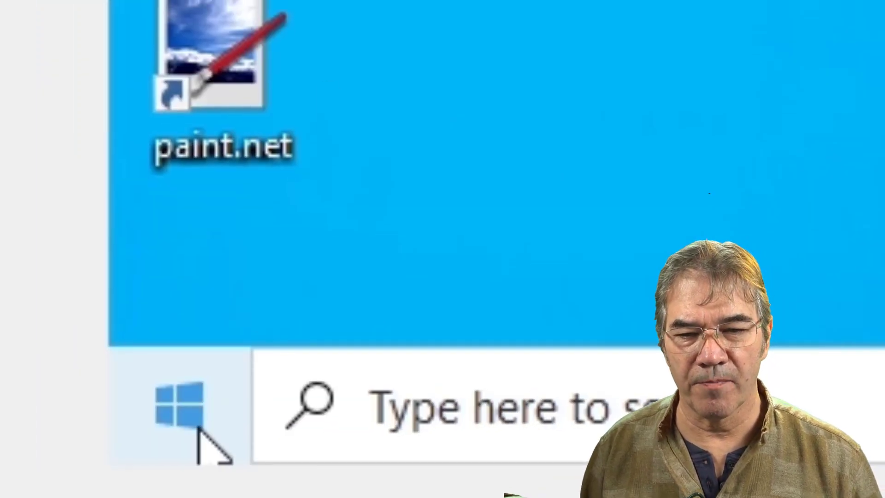
- Launch PuTTY, load the JaysWebDev saved session, set port 925, and connect
left_click(171, 398)
type("put")
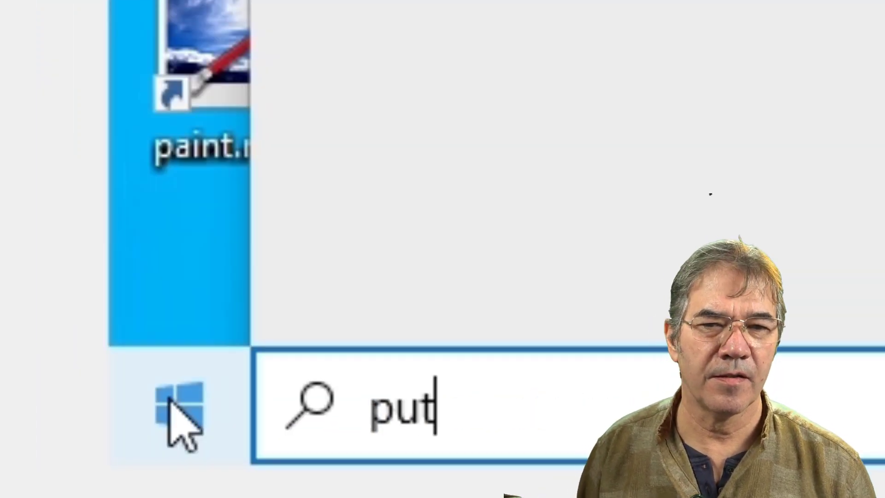
key("Return")
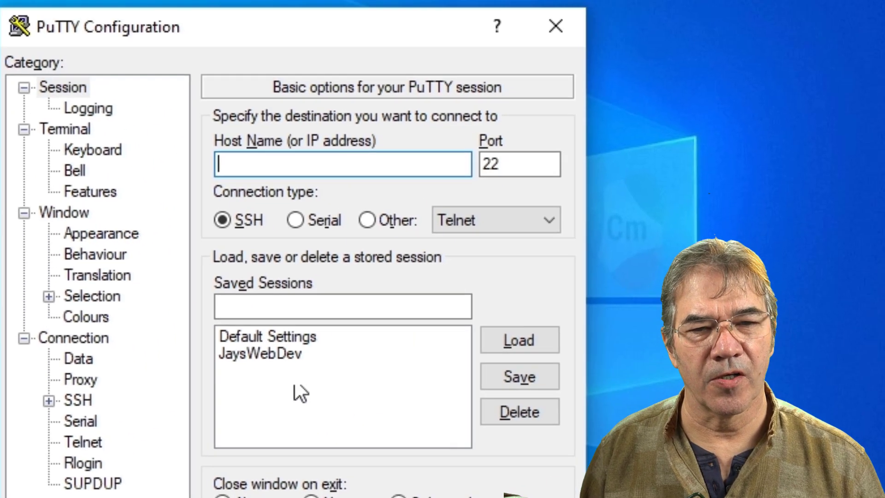
left_click(280, 354)
left_click(526, 336)
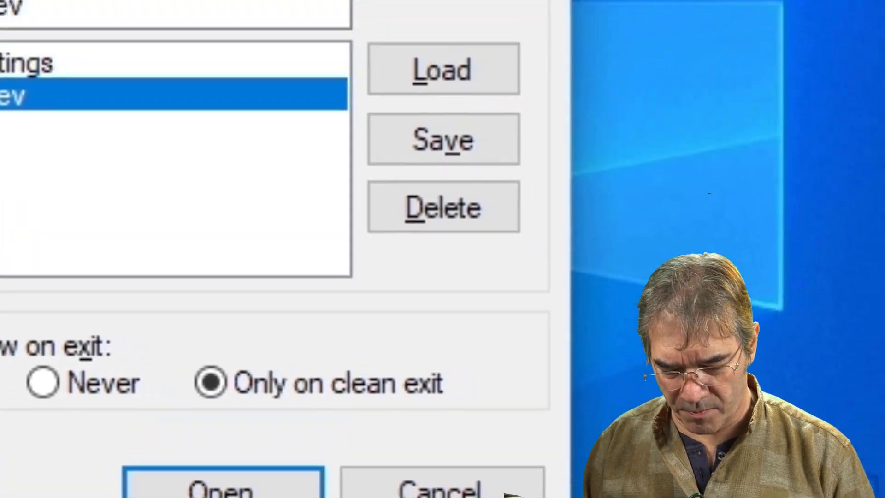
type("925")
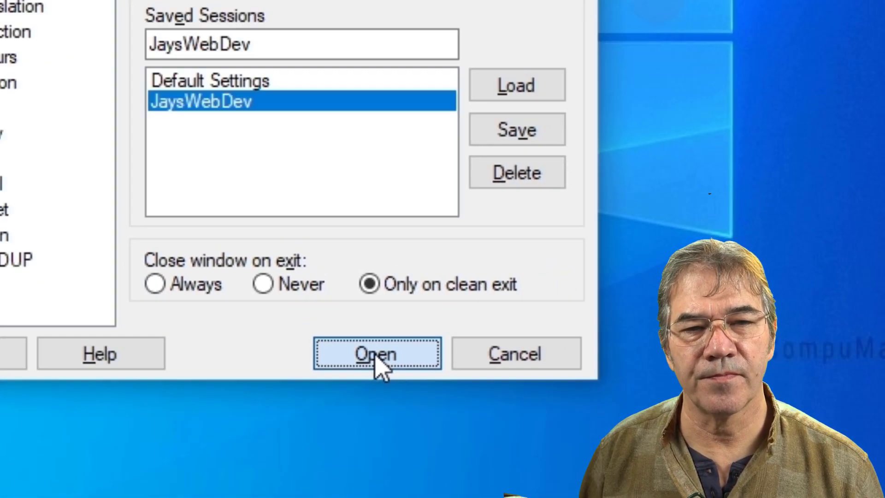
left_click(306, 270)
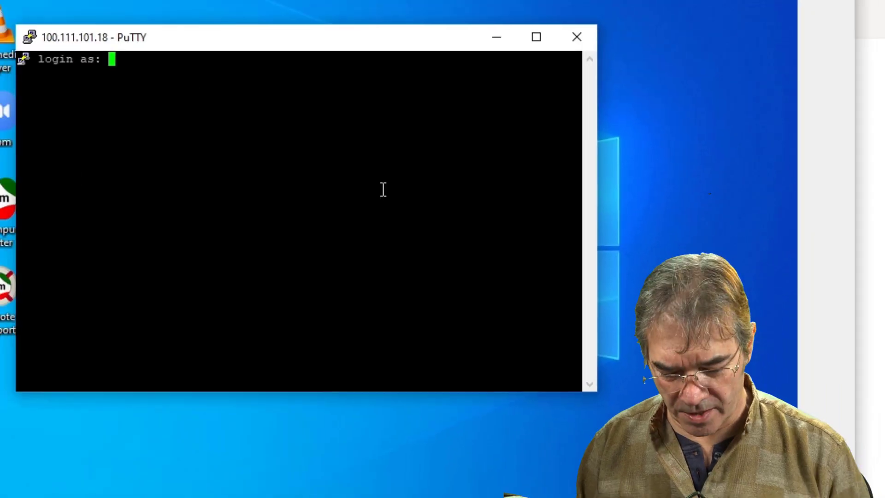
- Log in with the user name, maximise the terminal, and run ifconfig
type("jay")
key("Return")
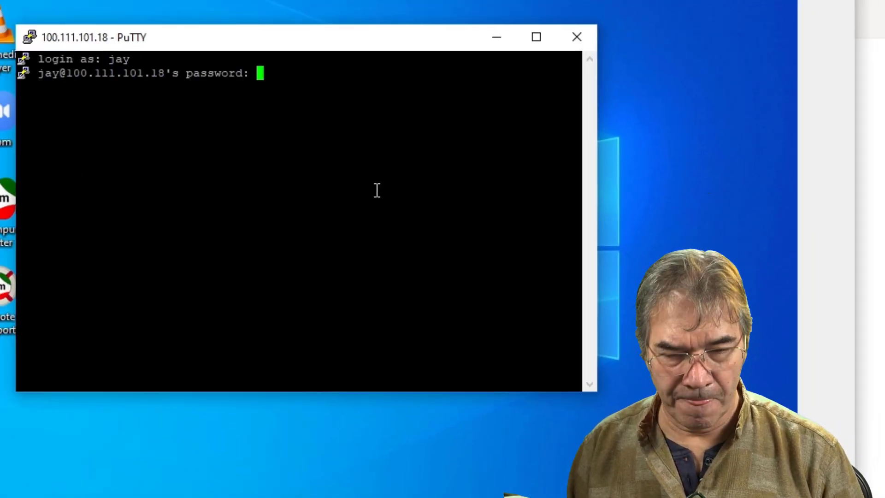
left_click(536, 37)
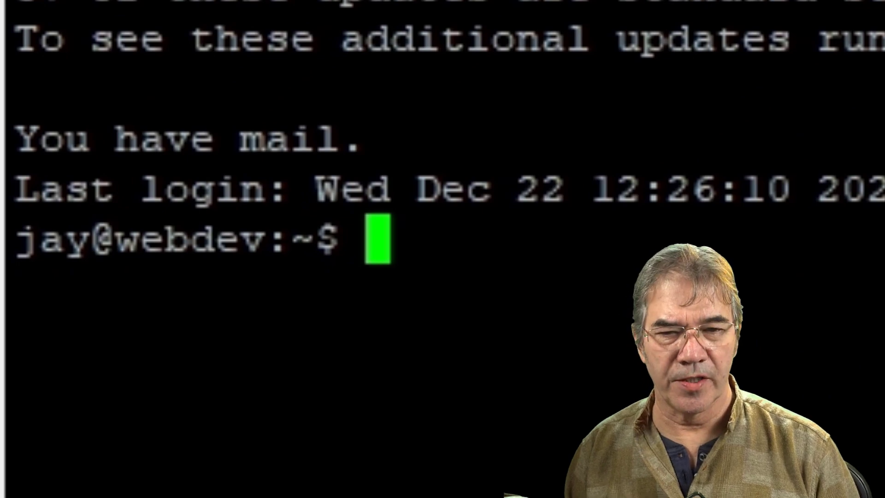
type("ifconfig")
key("Return")
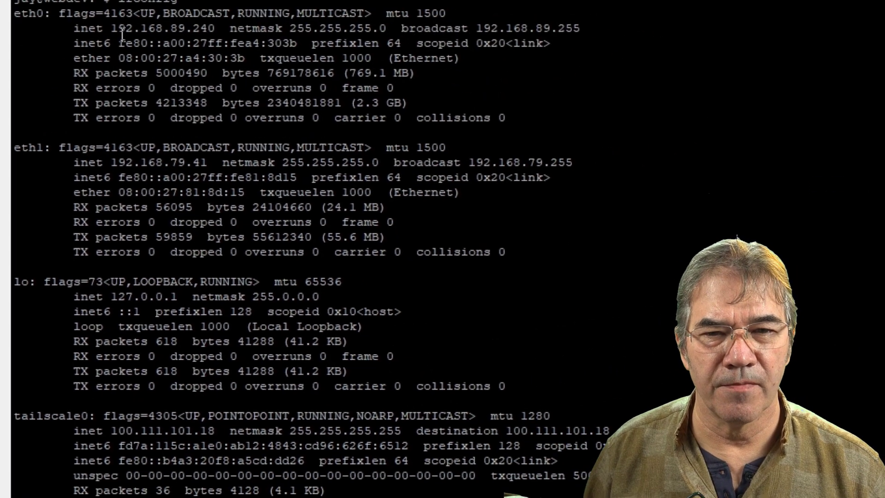
- Select the eth1, eth0 and tailscale0 addresses, including 100.111.101.18, in the ifconfig output
left_click_drag(105, 164, 215, 162)
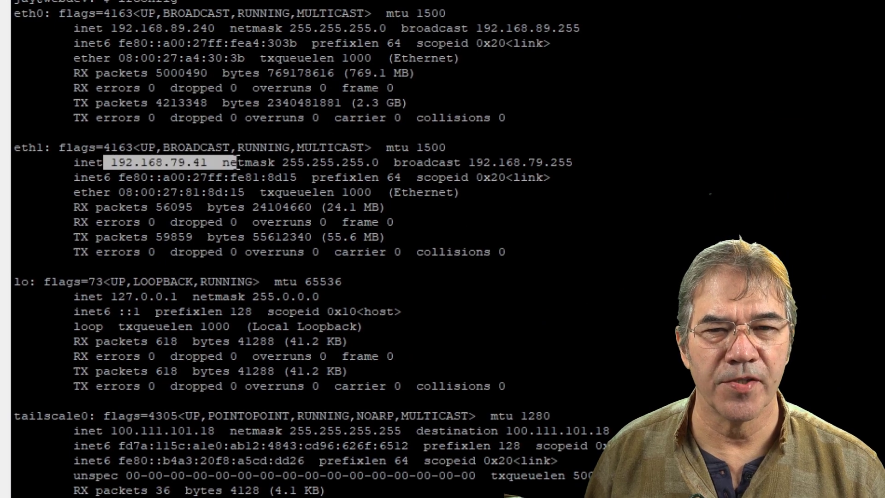
left_click_drag(110, 28, 229, 37)
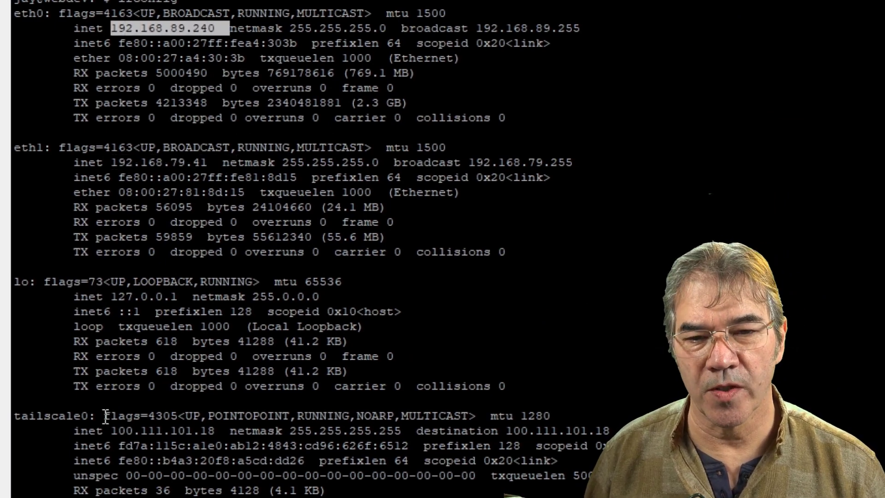
double_click(46, 416)
left_click_drag(104, 431, 120, 431)
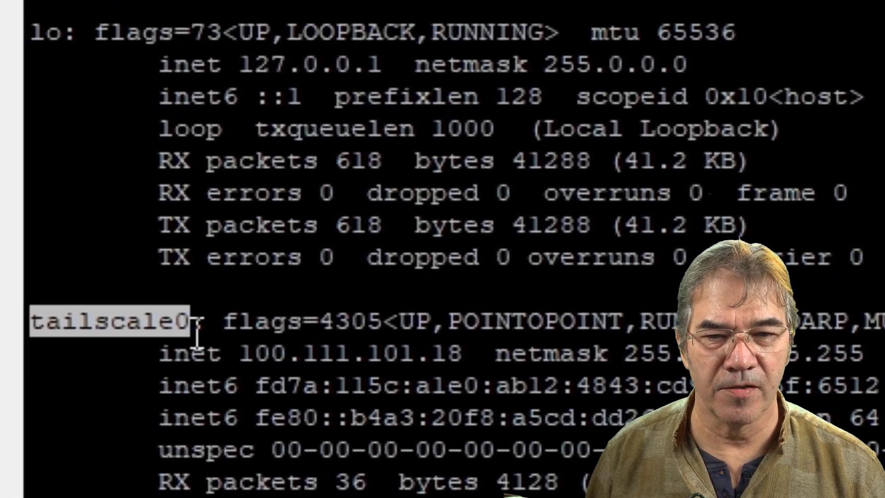
left_click_drag(261, 351, 454, 351)
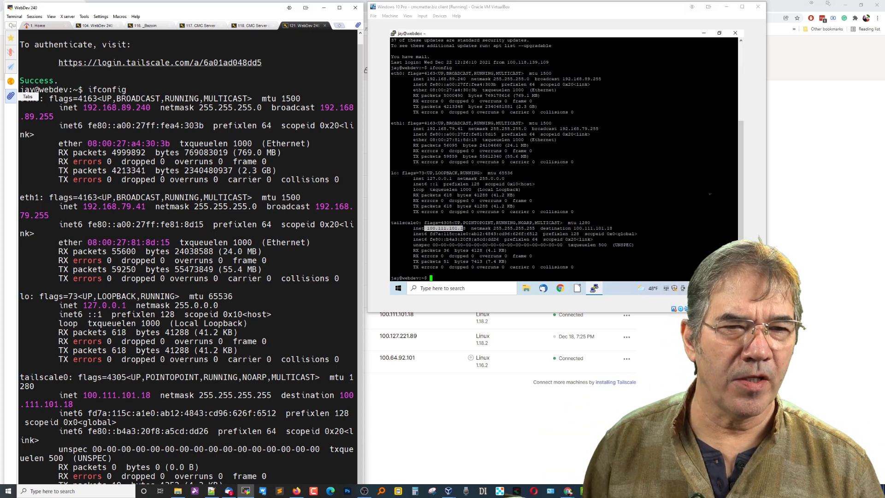
- End the PuTTY session, then open the jayswebdev actions on the Tailscale Machines page
left_click(735, 37)
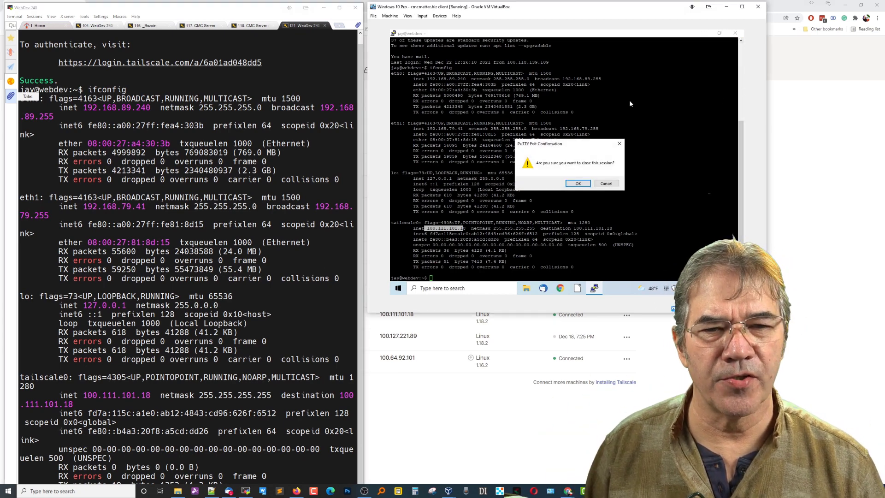
left_click(582, 185)
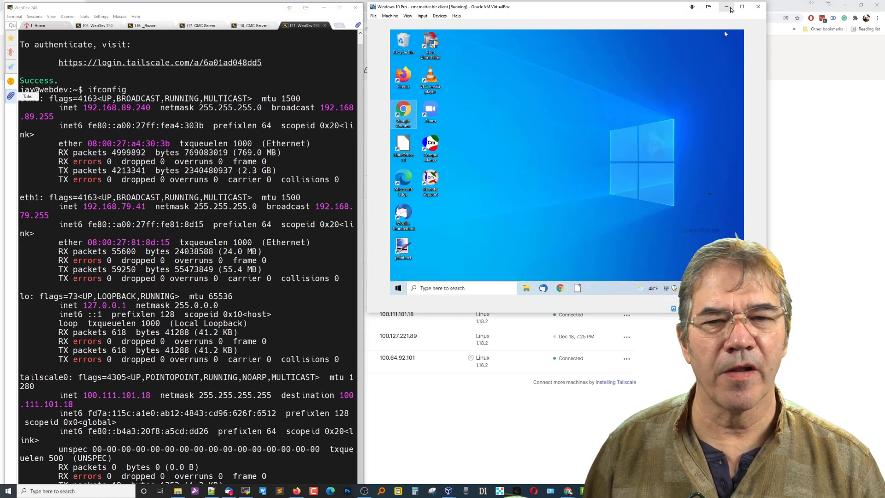
left_click(726, 8)
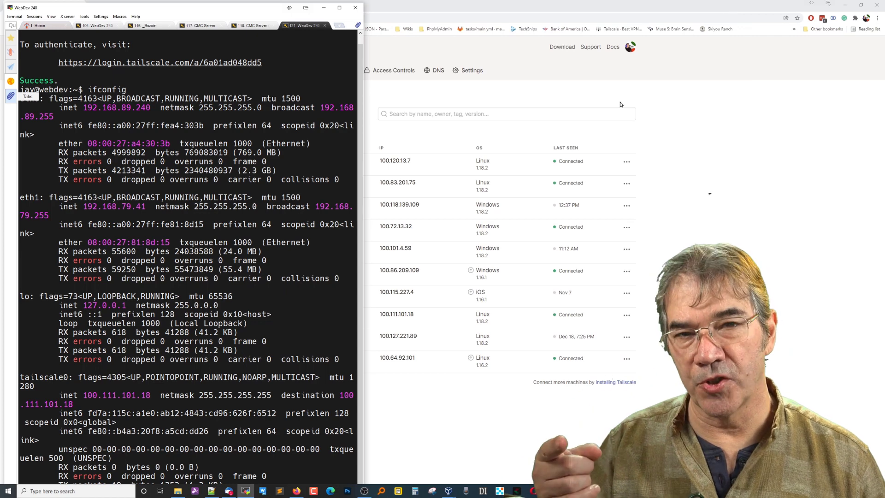
left_click(686, 104)
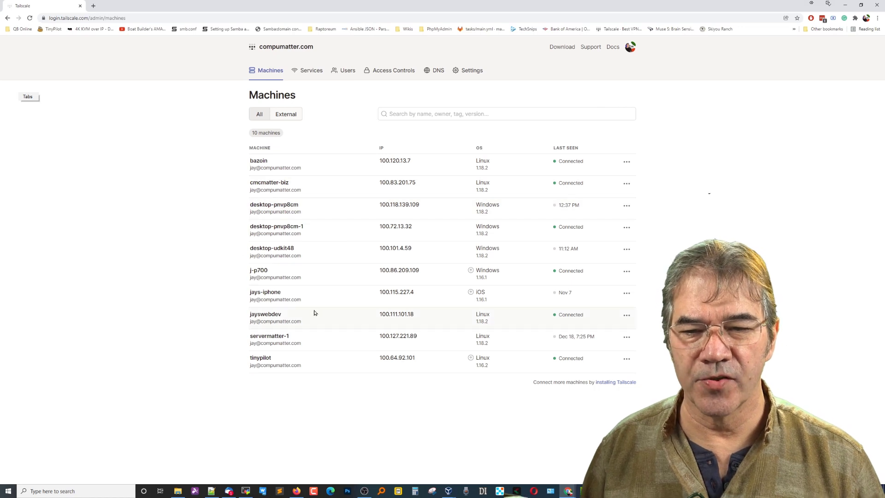
left_click(282, 319)
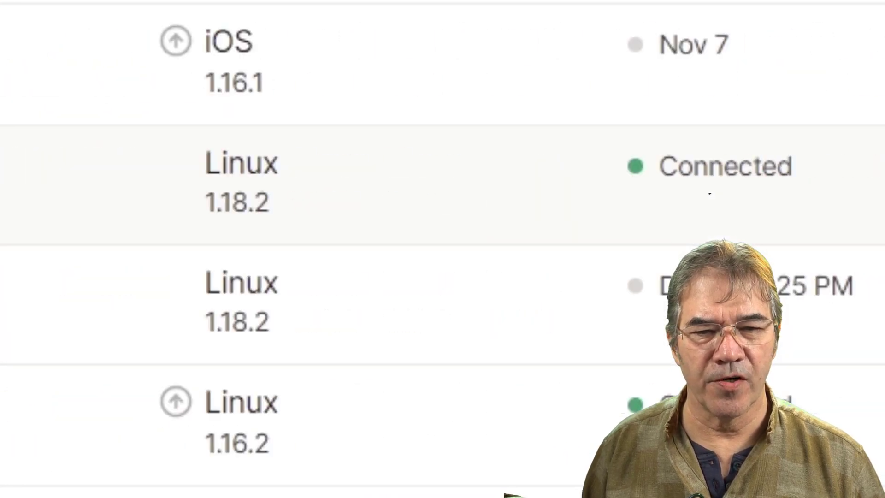
left_click(541, 178)
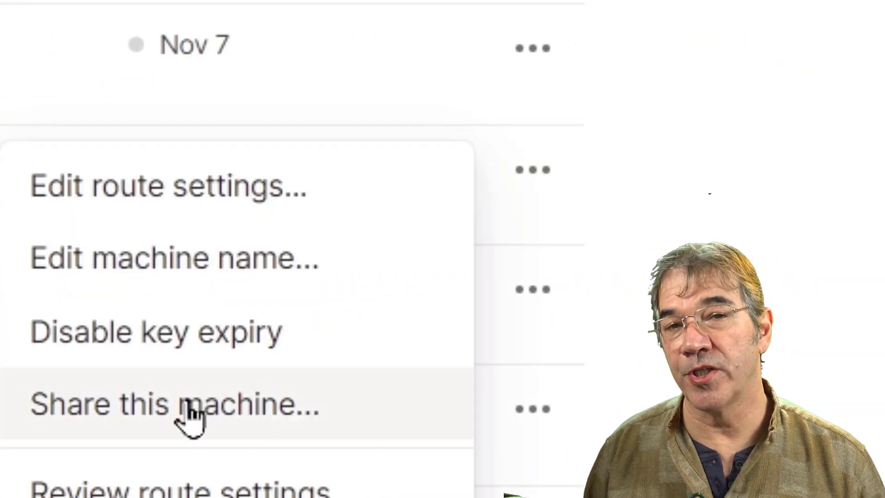
- Create a jayswebdev share invite link labelled with the invitee's name, and copy it
left_click(190, 419)
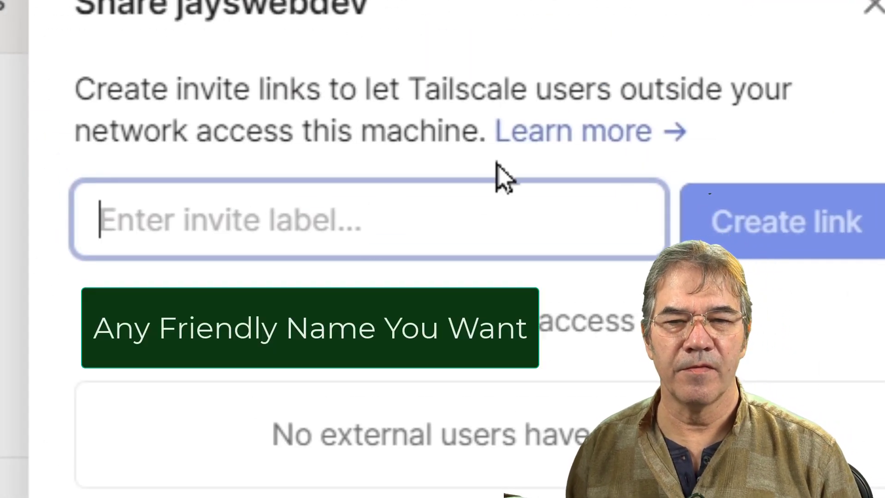
type("Vijay")
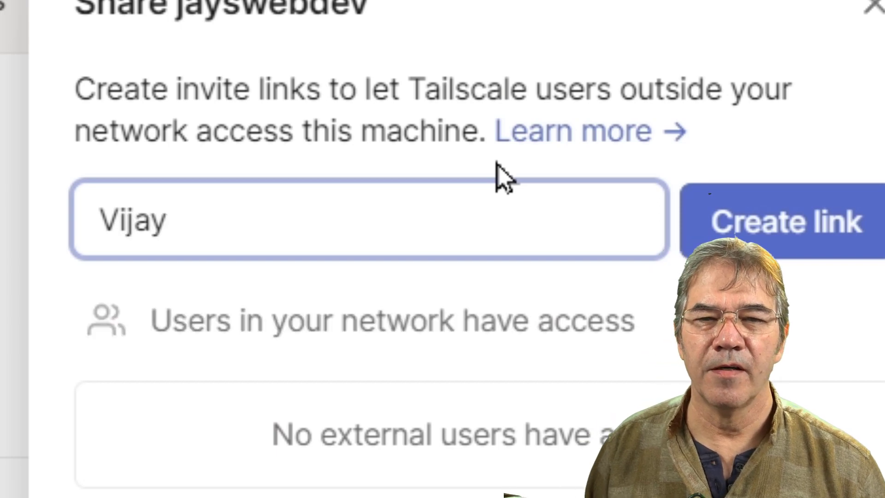
left_click(804, 231)
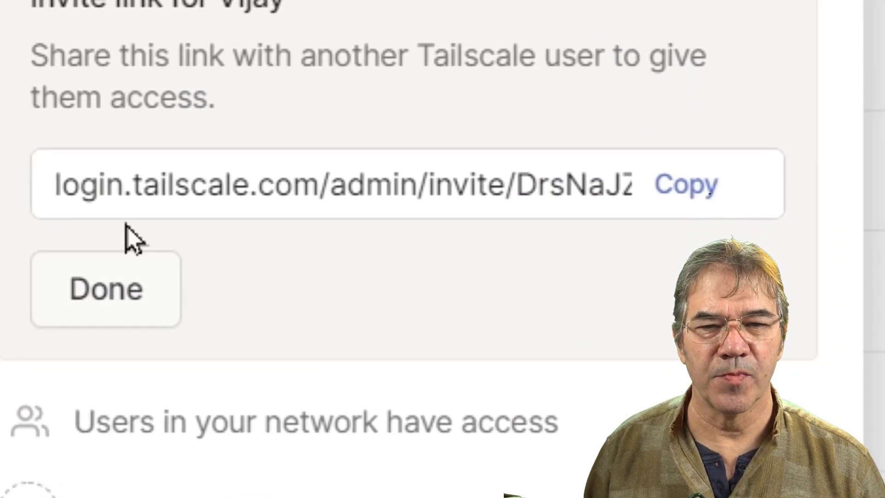
left_click(717, 203)
left_click(134, 290)
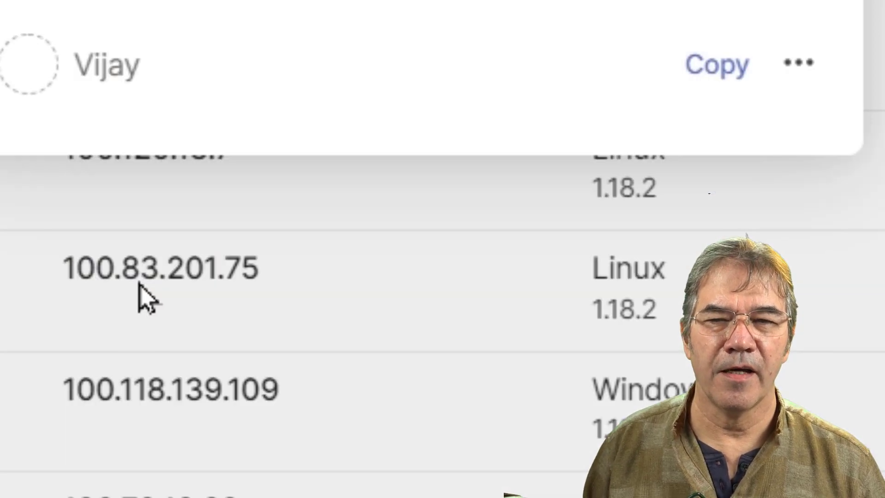